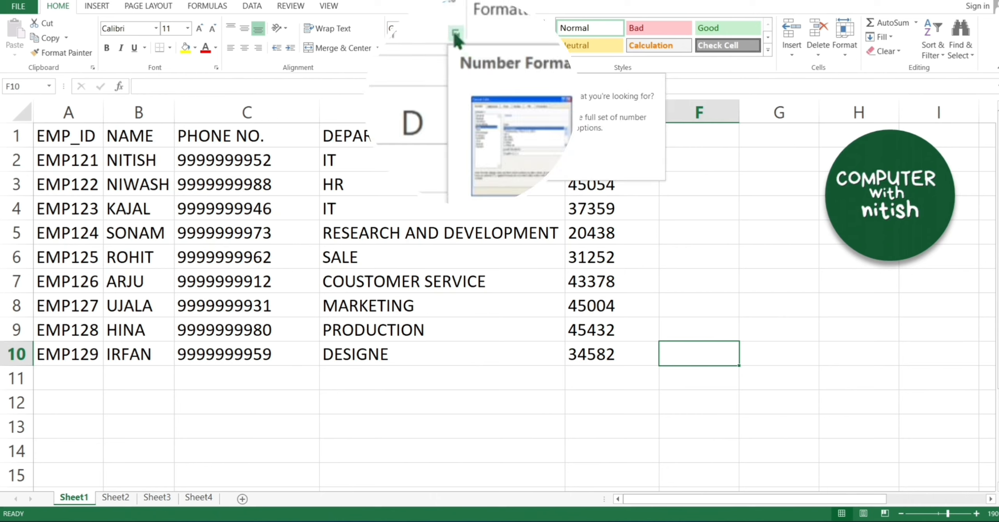
- Look through the available custom number format codes in the Format Cells dialog, leaving the format as General
click(462, 66)
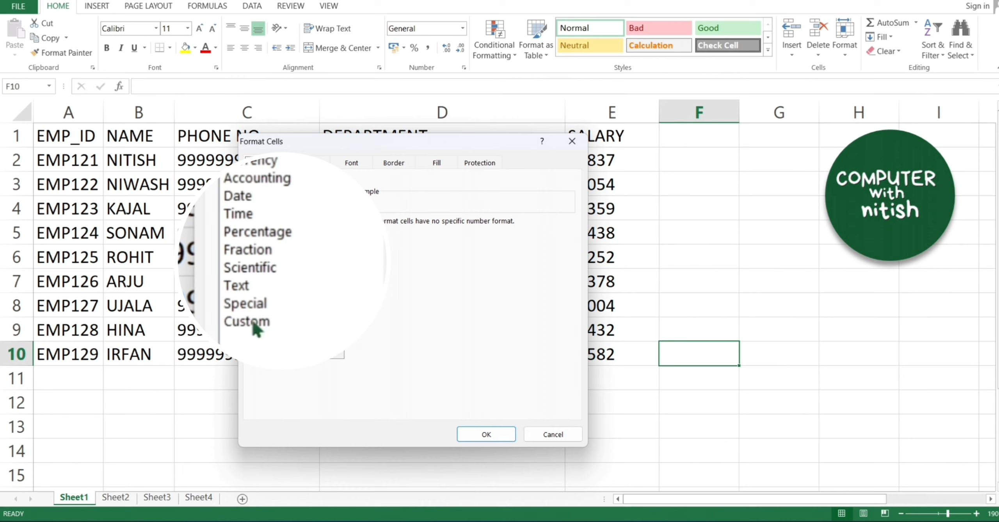
click(264, 291)
drag(570, 281, 572, 318)
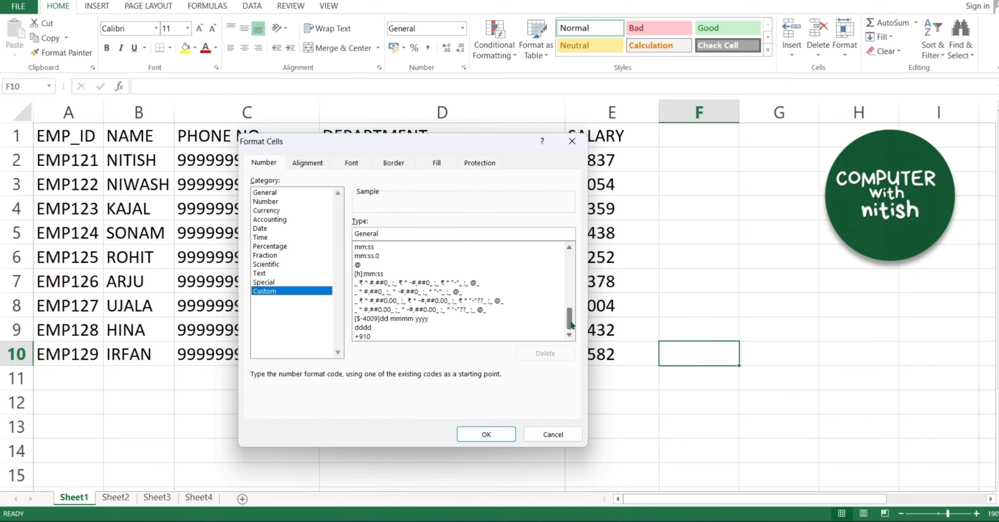
drag(571, 325, 569, 260)
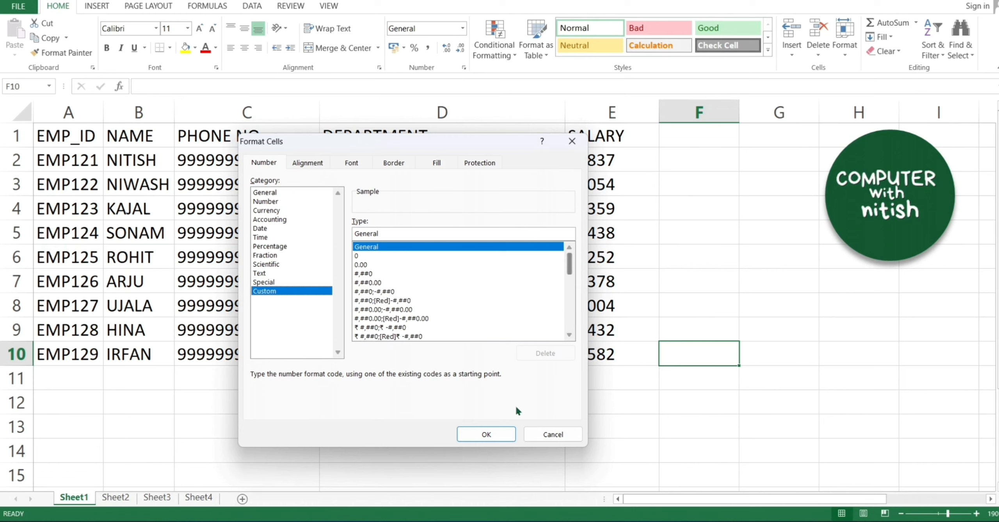
click(502, 429)
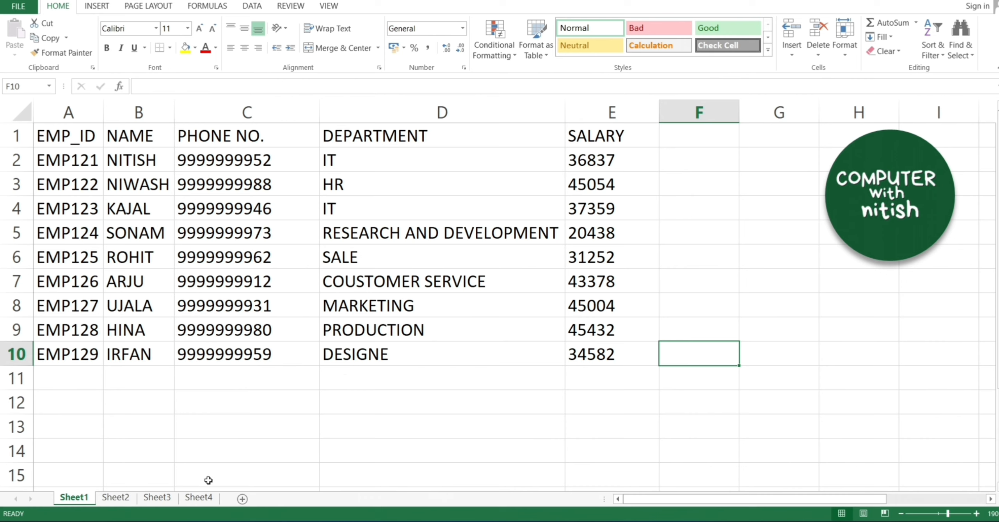
- Try to put the country code +91 directly in front of the phone number in C2, accepting the suggested formula correction
click(280, 157)
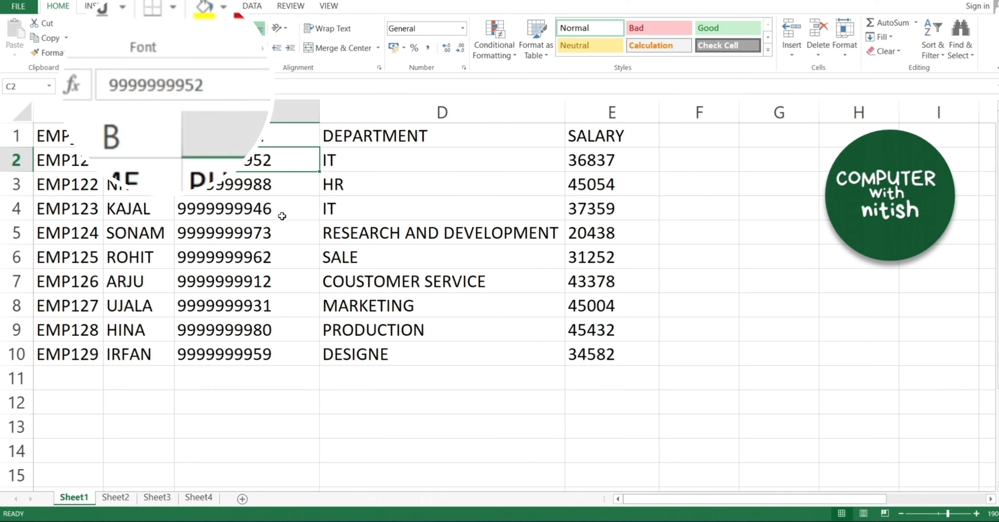
click(118, 86)
key(Left)
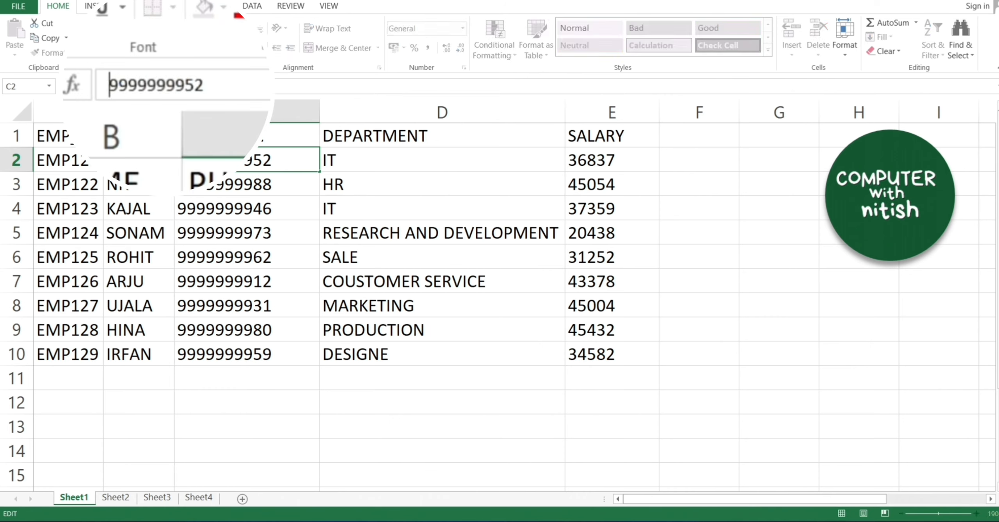
text(=)
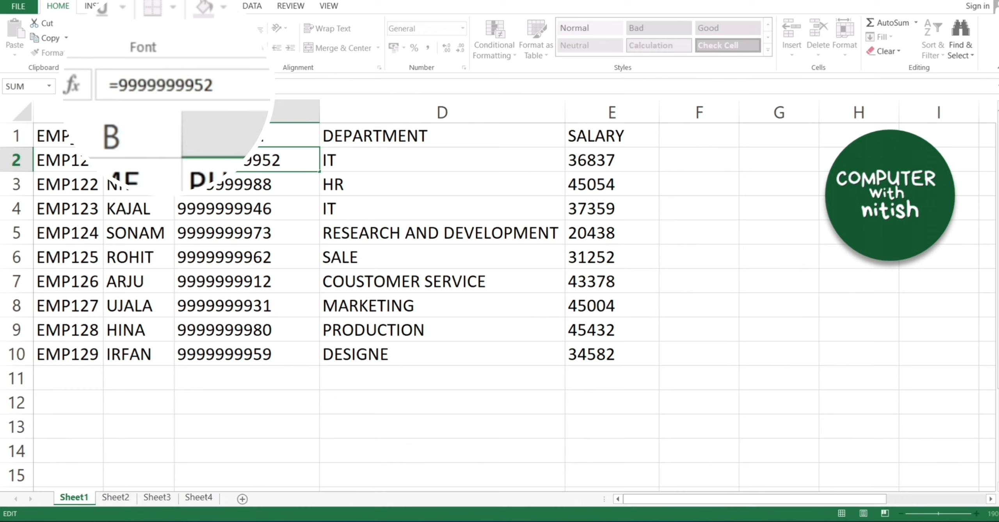
key(BackSpace)
text(+91)
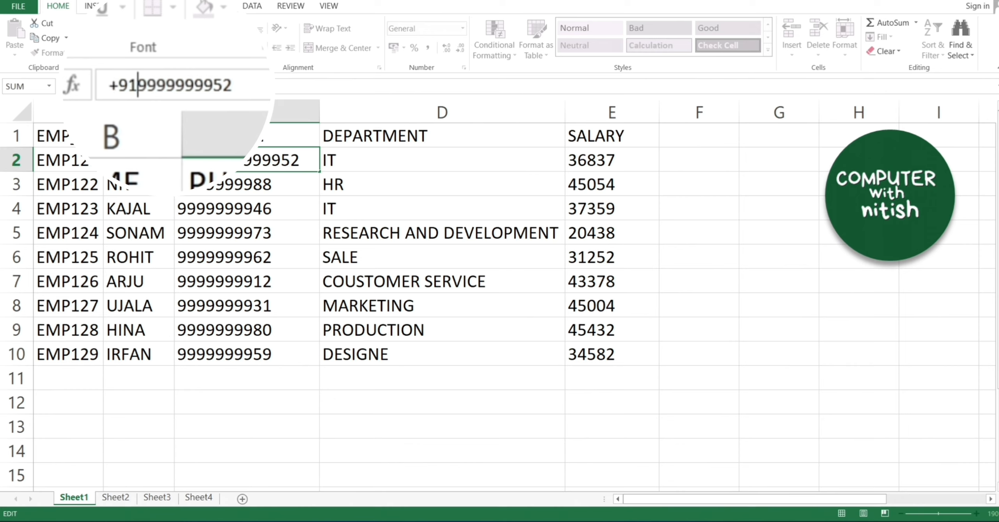
key(Return)
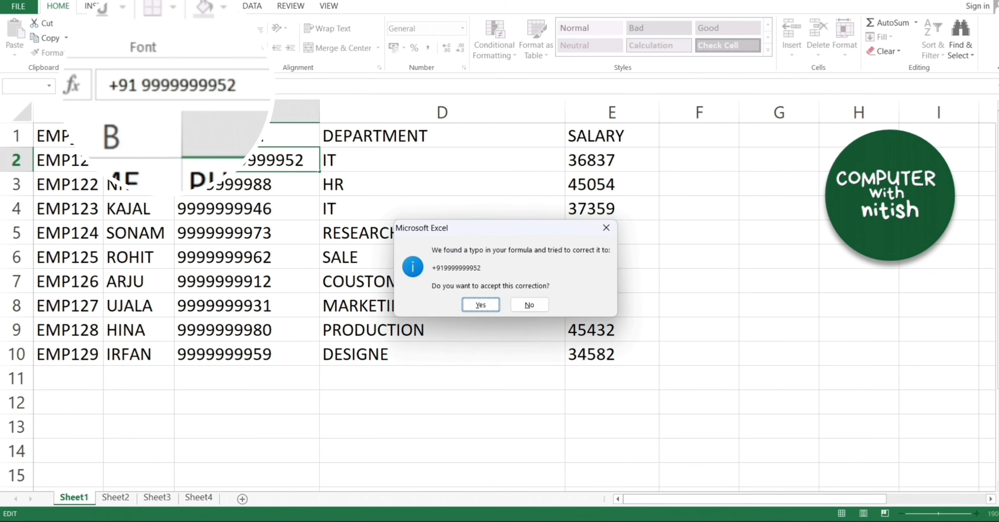
click(480, 304)
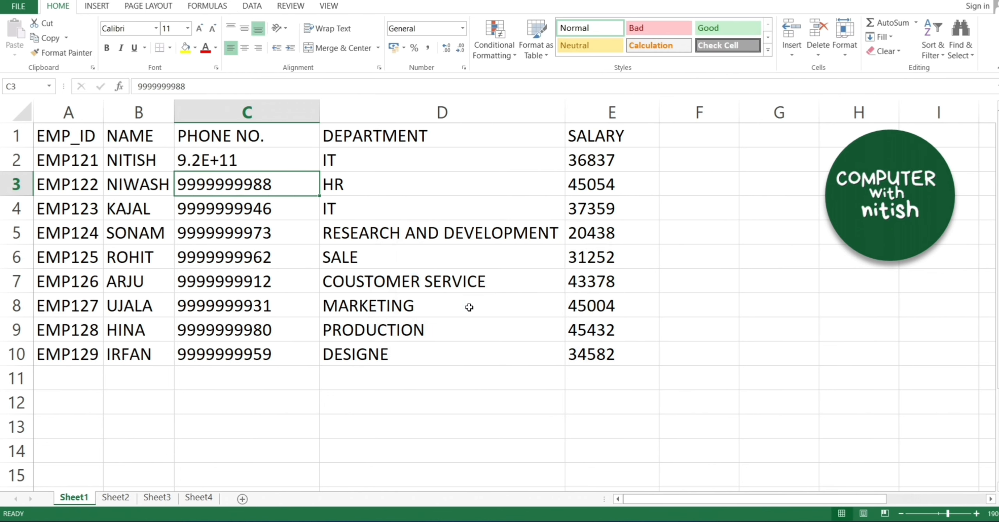
- Widen column C to fit the full phone number with its country code in C2
drag(320, 113, 371, 123)
double_click(337, 158)
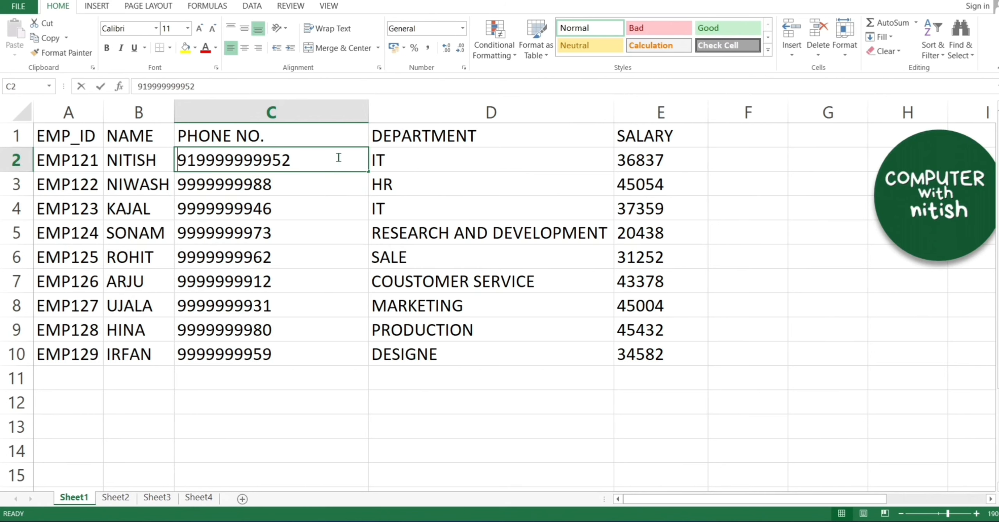
key(Escape)
- Remove the 91 prefix from the phone number in C2, leaving the plain ten-digit number
double_click(328, 160)
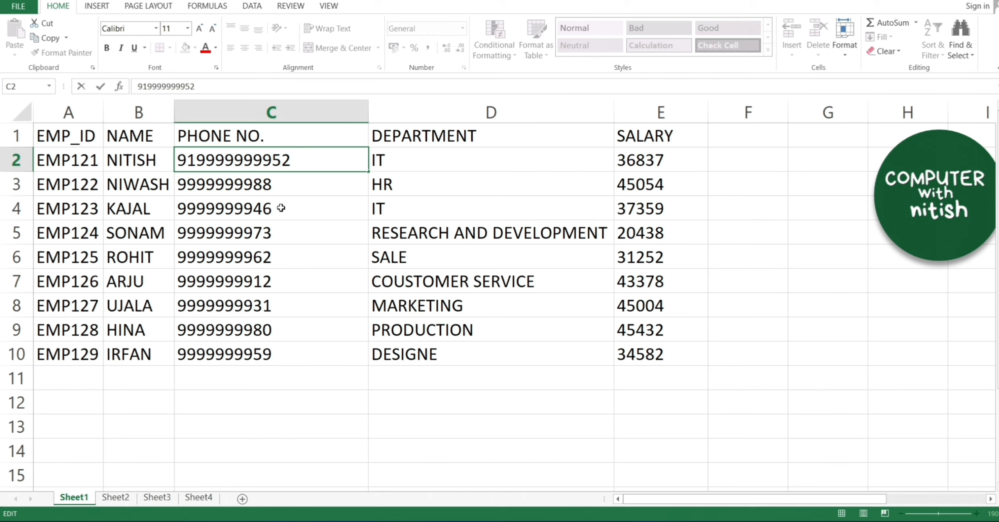
key(Left)
key(Left)
key(Left)
key(Left)
key(Left)
key(Left)
key(Left)
key(Left)
key(Left)
key(Left)
key(BackSpace)
key(BackSpace)
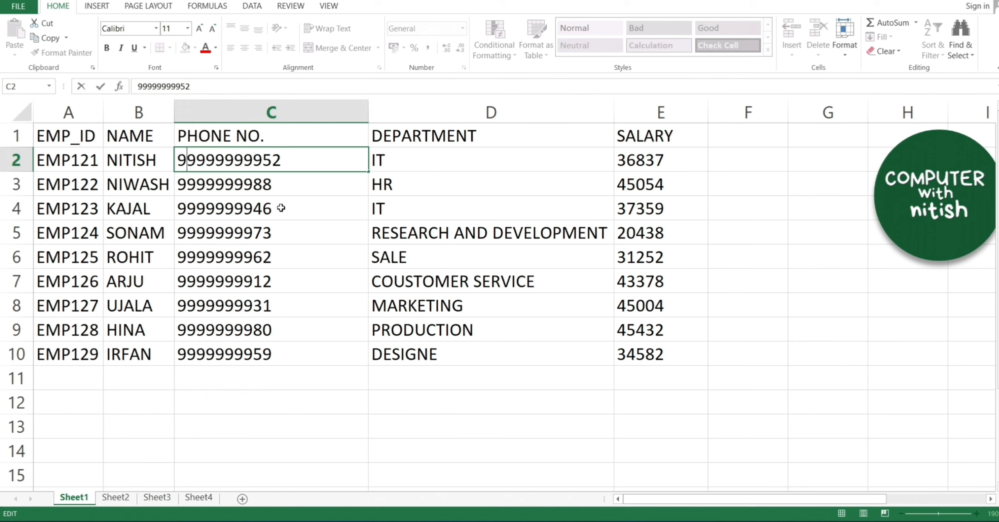
key(Return)
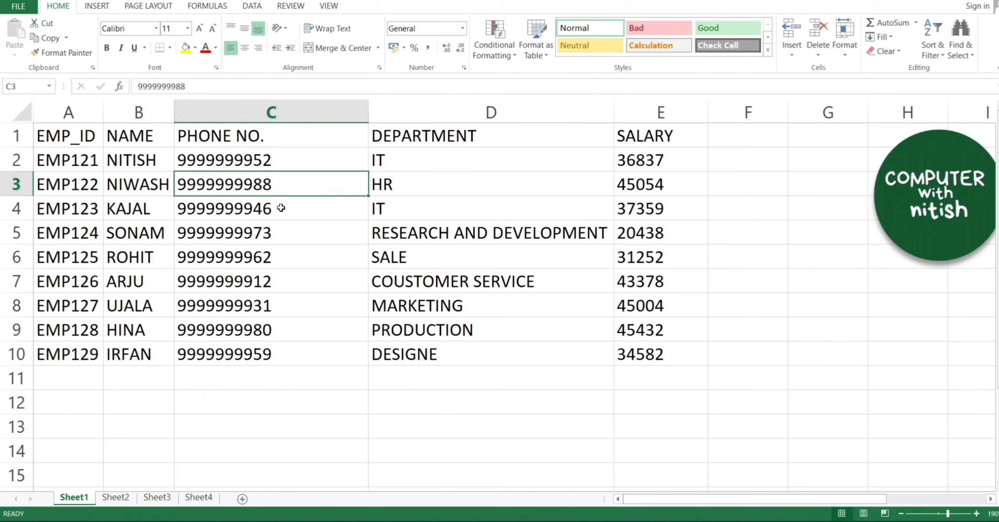
- Move the round logo shape closer to the table, over columns G and H
key(Up)
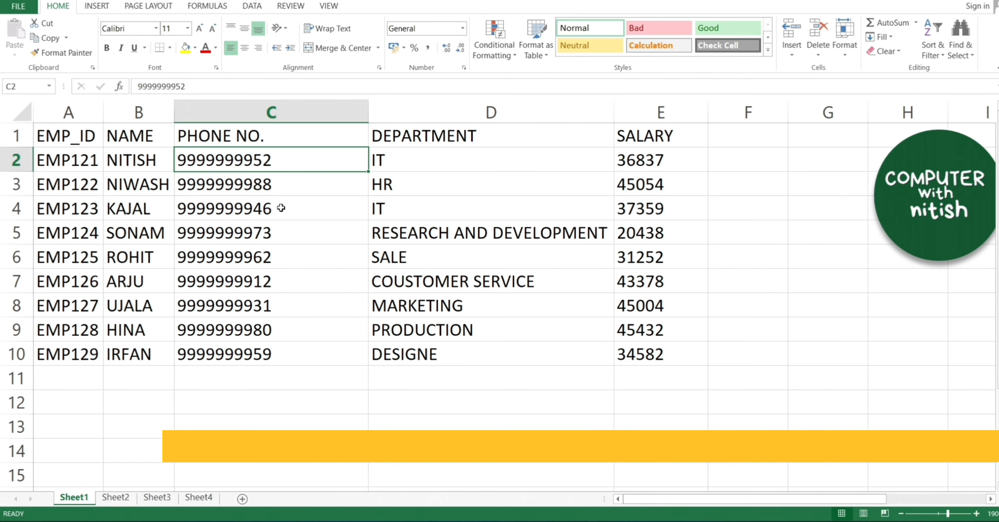
key(ctrl+shift+Down)
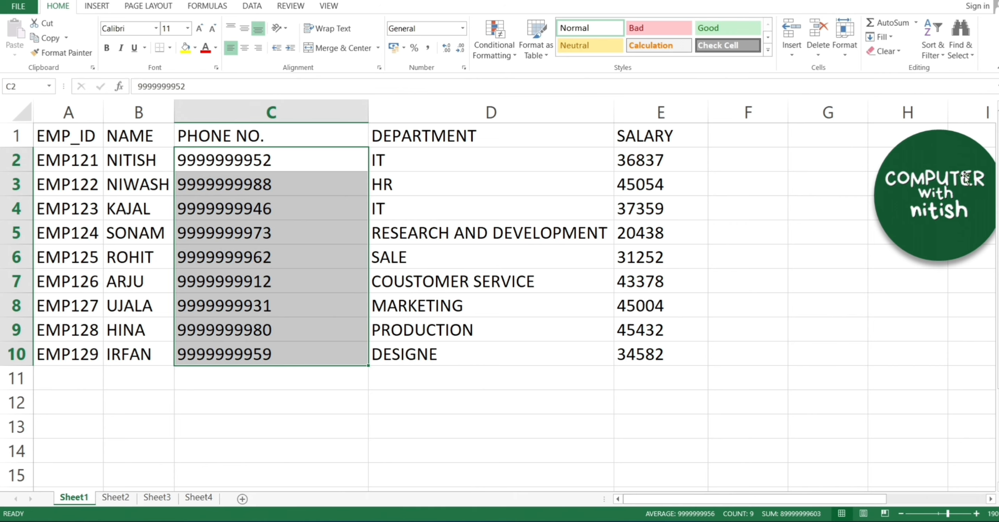
drag(955, 178, 891, 173)
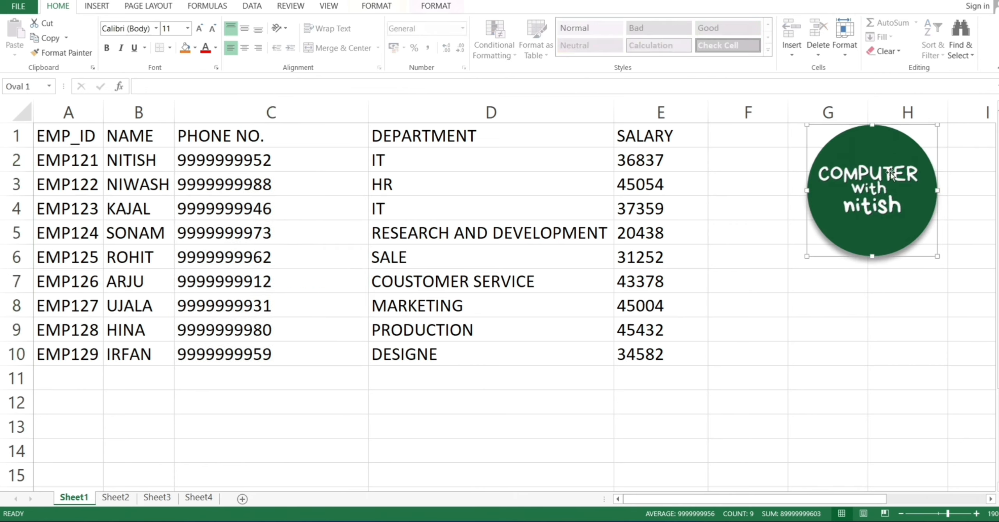
- Bring up the Custom number format options for the phone numbers in C2:C10, with the dialog moved clear of column C
click(235, 165)
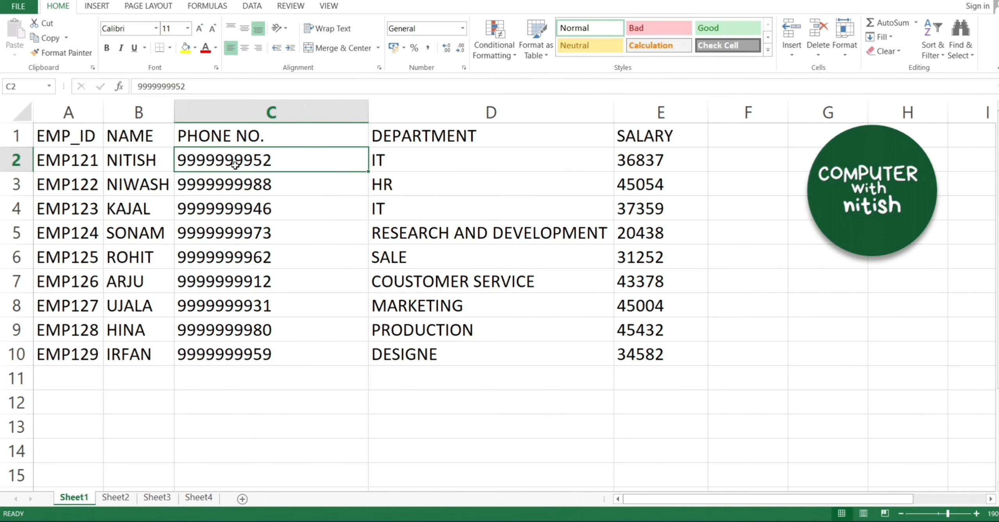
key(ctrl+shift+Down)
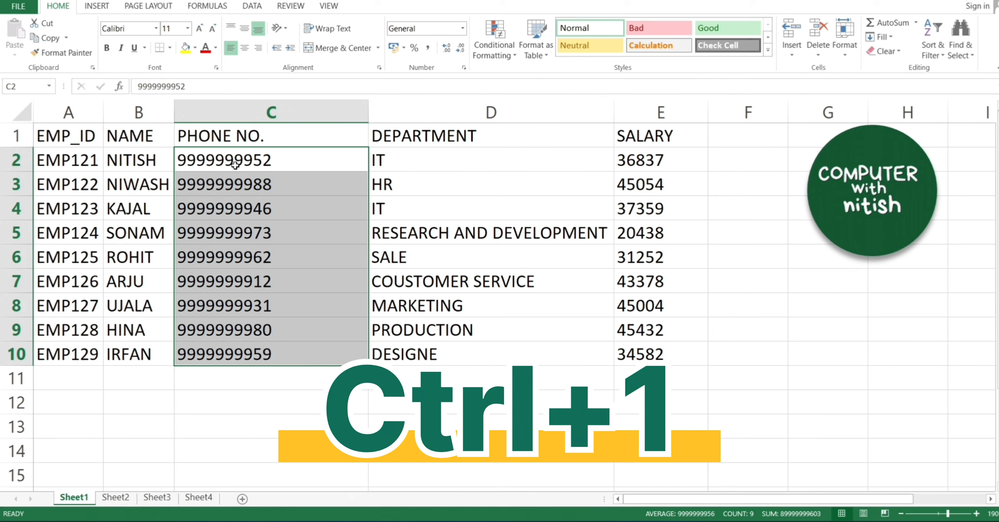
key(ctrl+1)
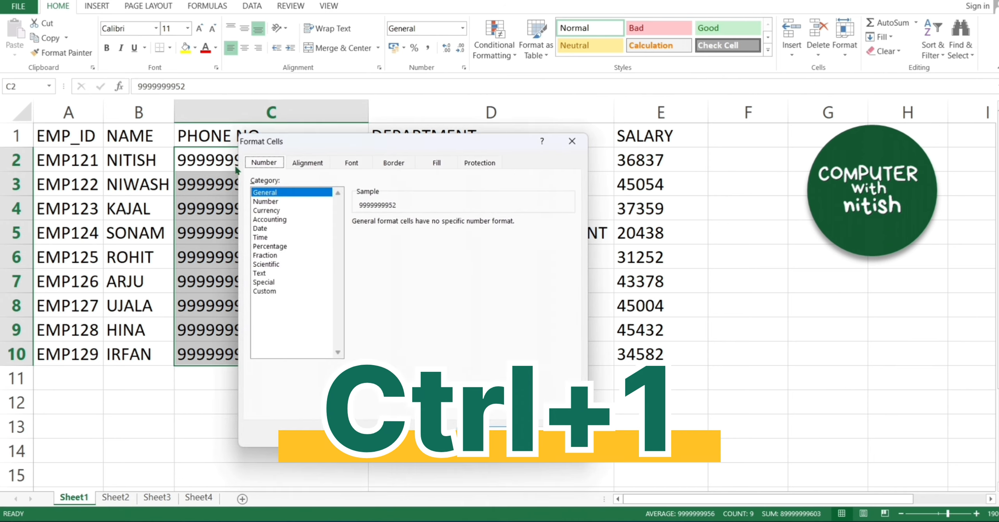
drag(413, 143, 550, 133)
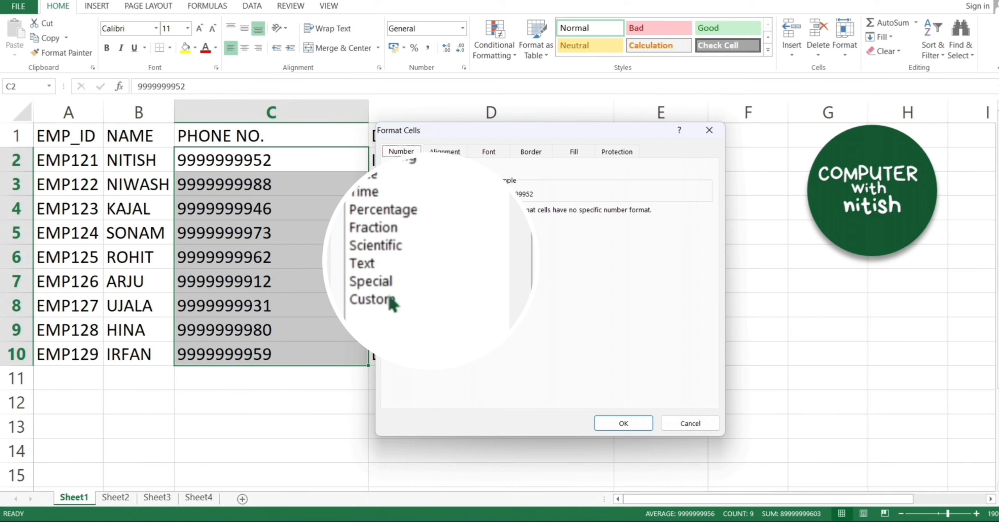
click(406, 280)
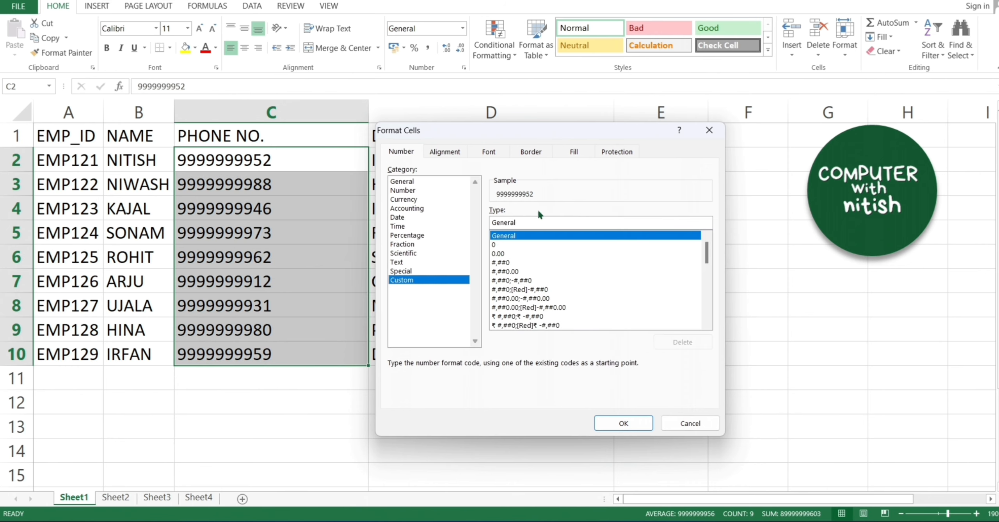
- Apply the custom number format code "+91 #" to the phone numbers in C2:C10
click(503, 245)
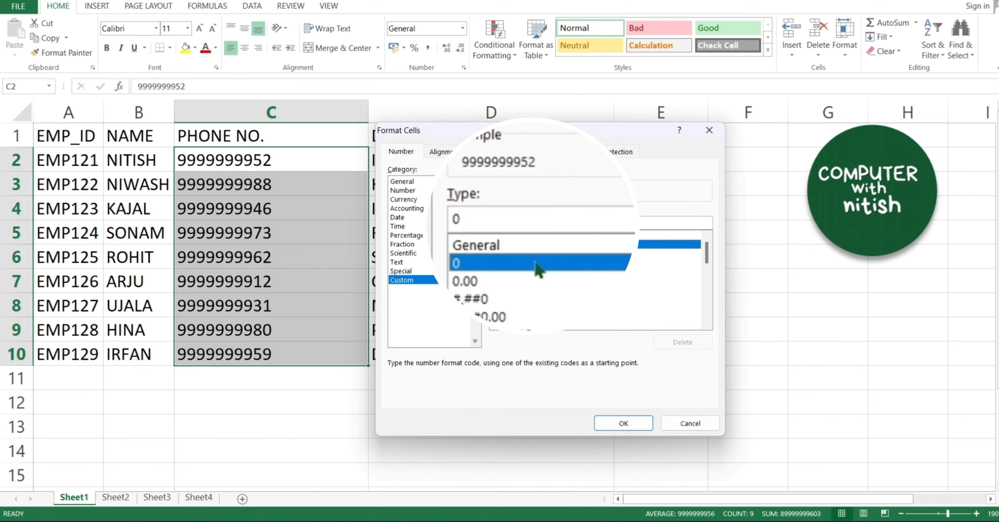
click(484, 213)
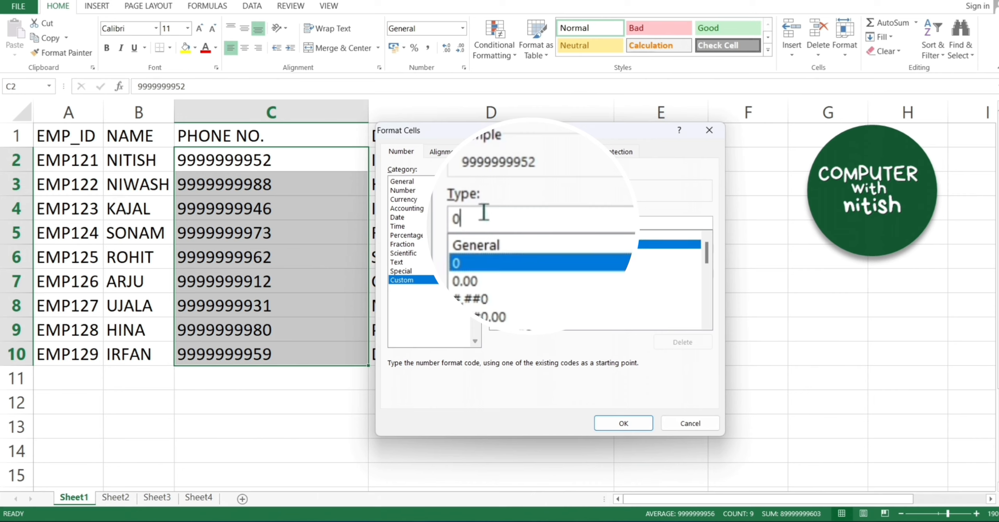
key(BackSpace)
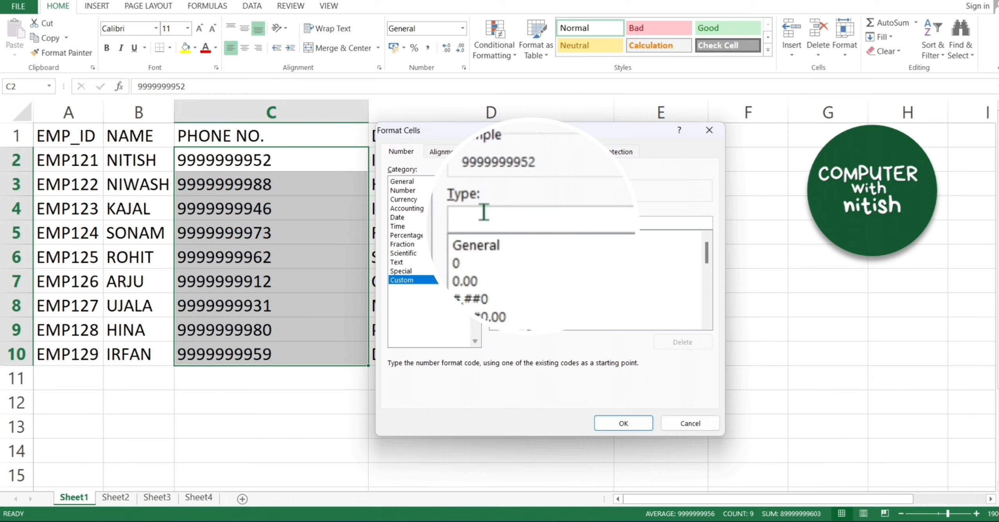
text(#)
key(Left)
text(+)
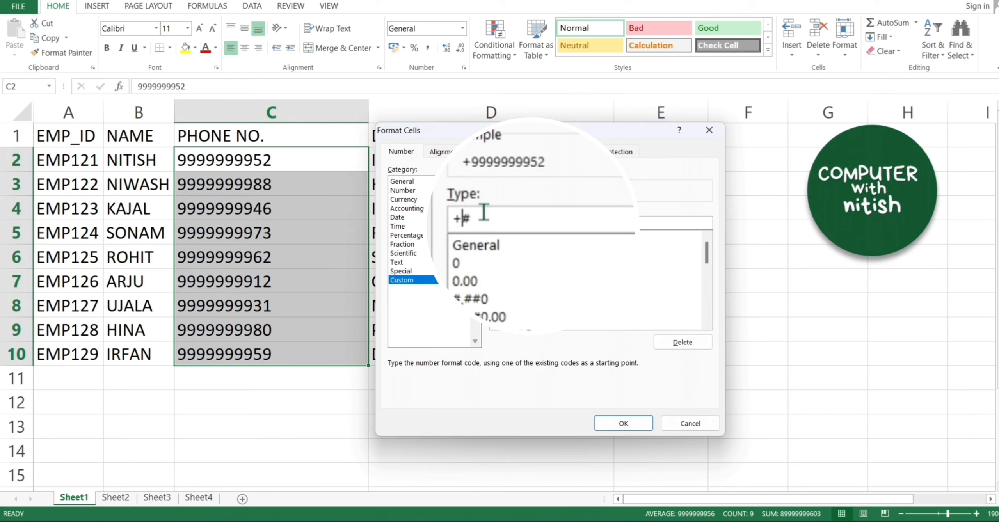
text(91)
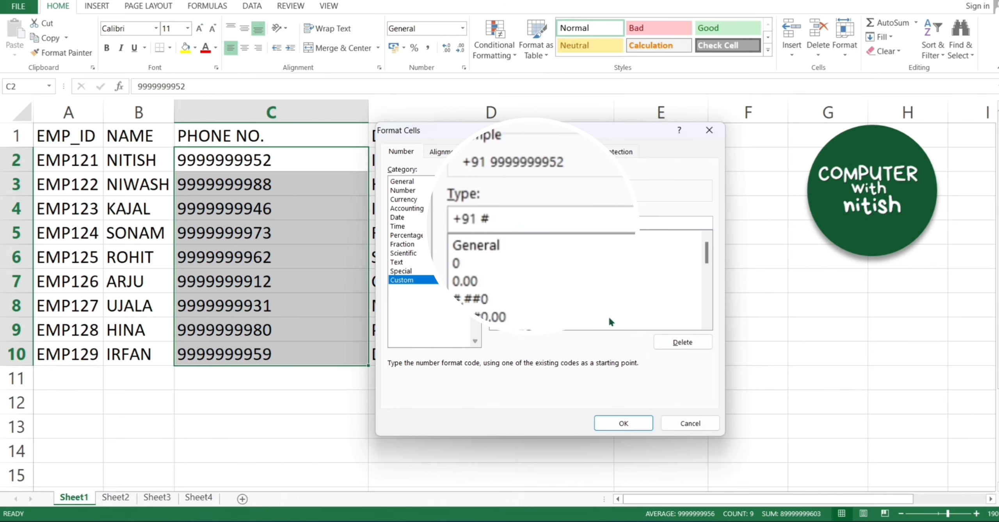
click(632, 423)
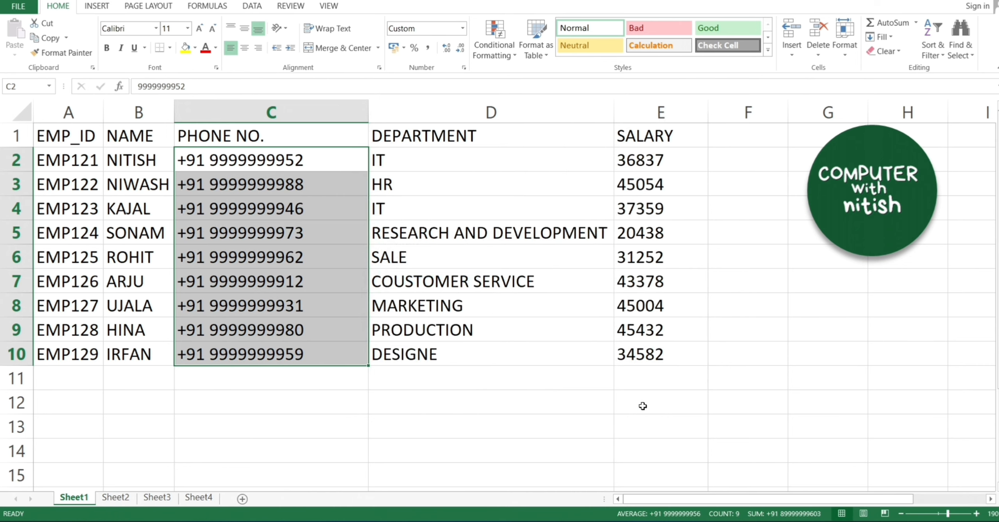
- Inspect the underlying values of the formatted phone numbers in C10, C8, C6 and C5
click(304, 354)
click(305, 301)
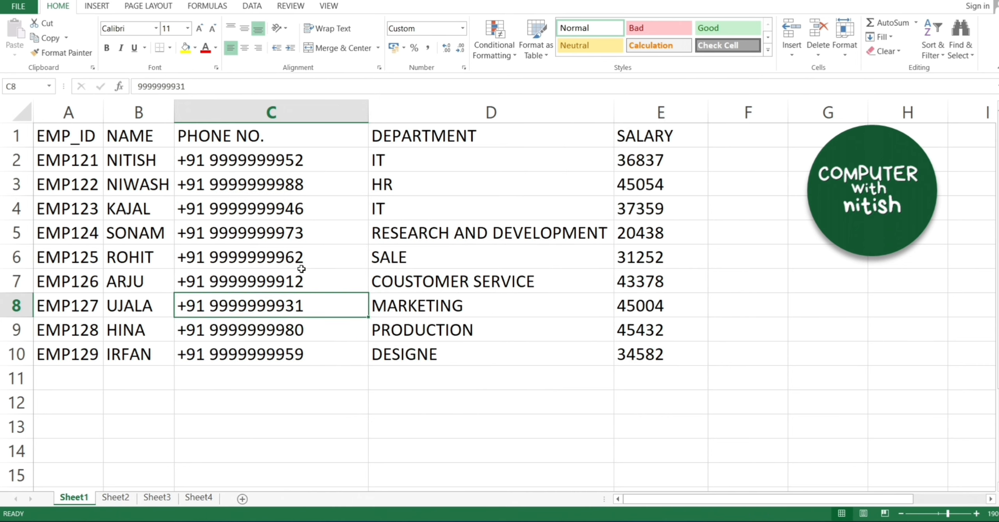
click(297, 253)
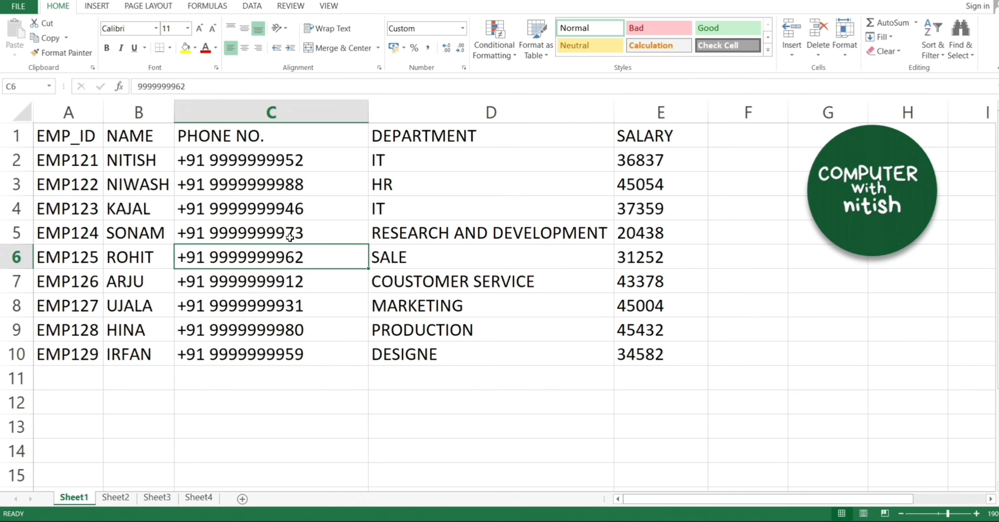
click(295, 233)
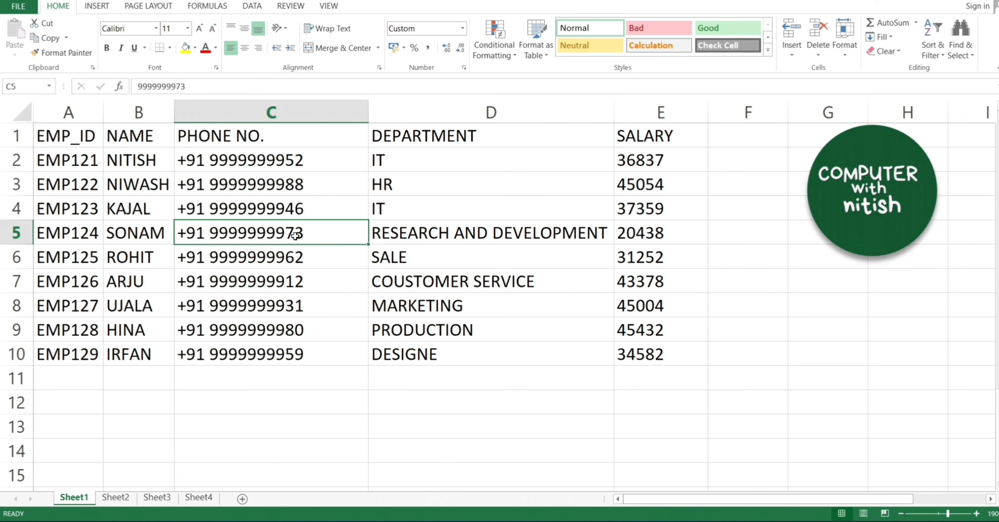
- On Sheet2, bring up the Custom number format options for the quantities in E2:E10, with the dialog moved clear of column E
click(126, 503)
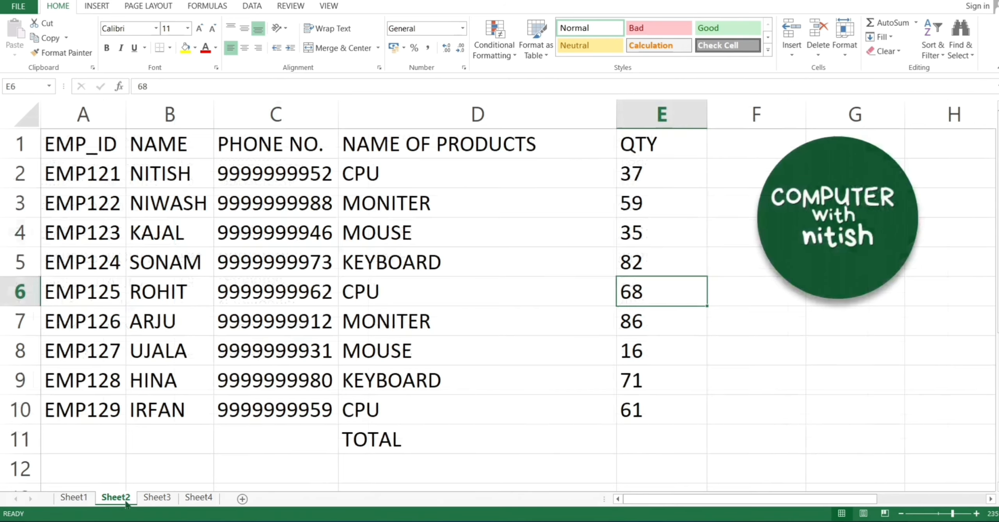
click(679, 174)
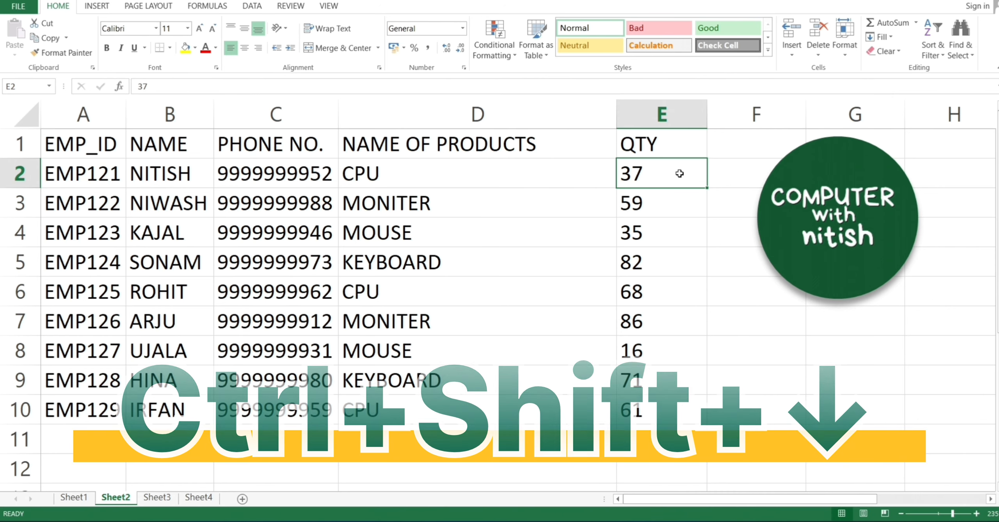
key(ctrl+shift+Down)
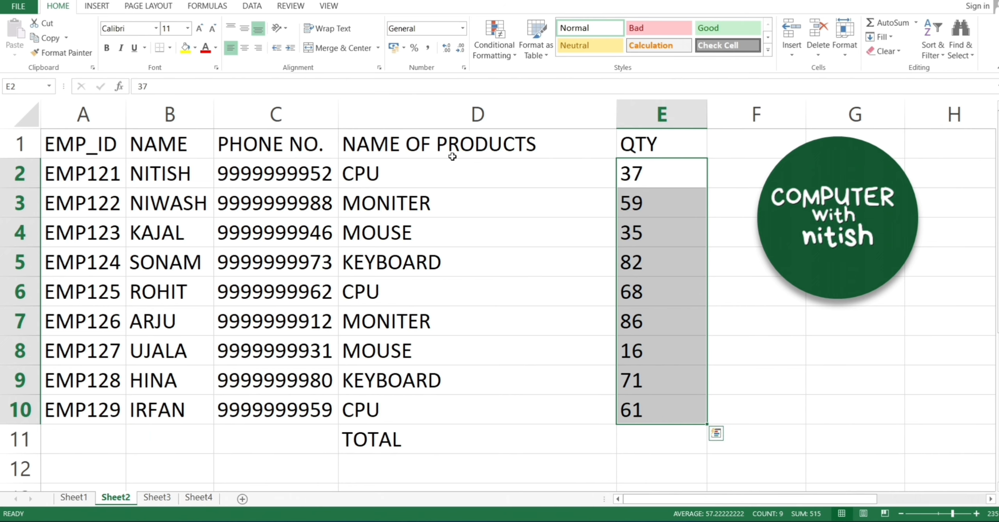
key(ctrl+1)
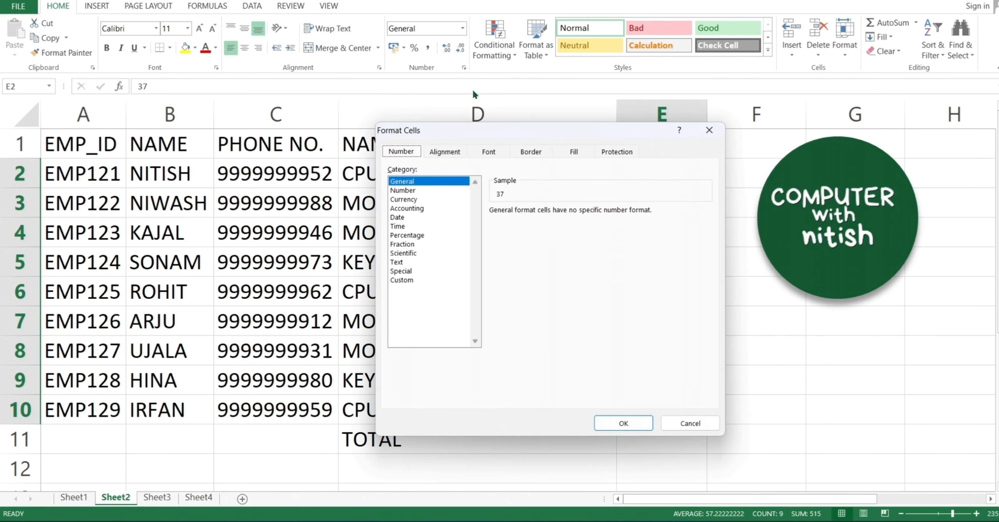
click(402, 281)
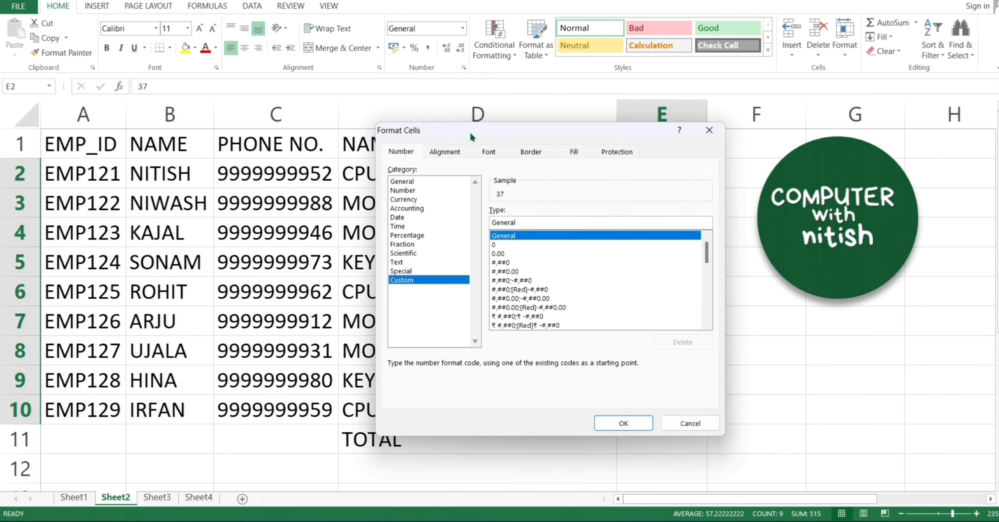
drag(470, 131, 251, 132)
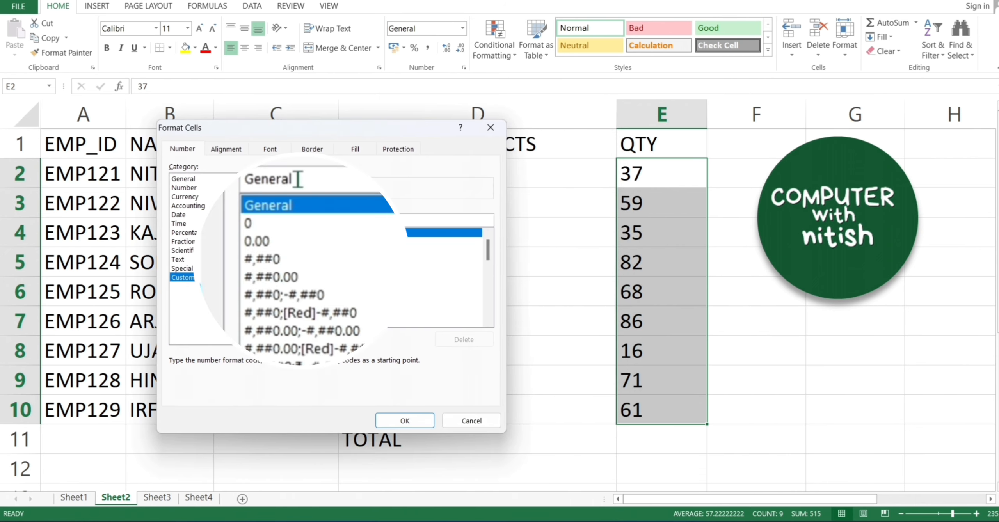
- Replace the General code with the custom number format # "PCS" and apply it to the quantities in E2:E10
key(BackSpace)
key(BackSpace)
key(BackSpace)
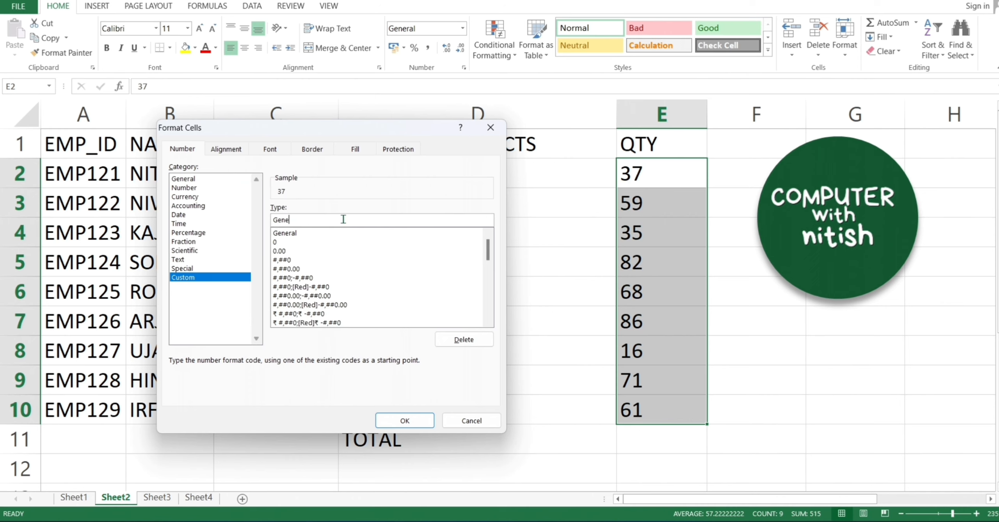
key(BackSpace)
key(BackSpace)
key(BackSpace)
key(BackSpace)
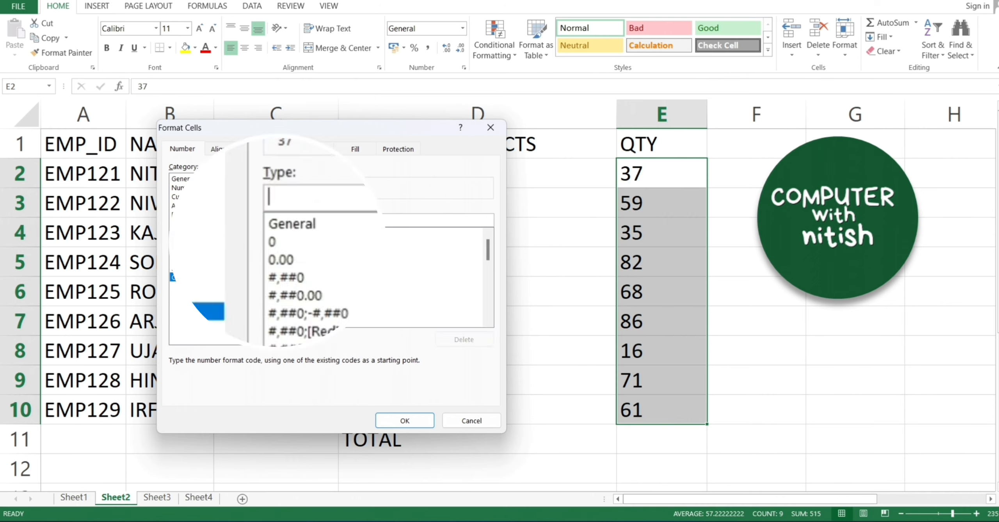
text(# "")
key(Left)
text(P)
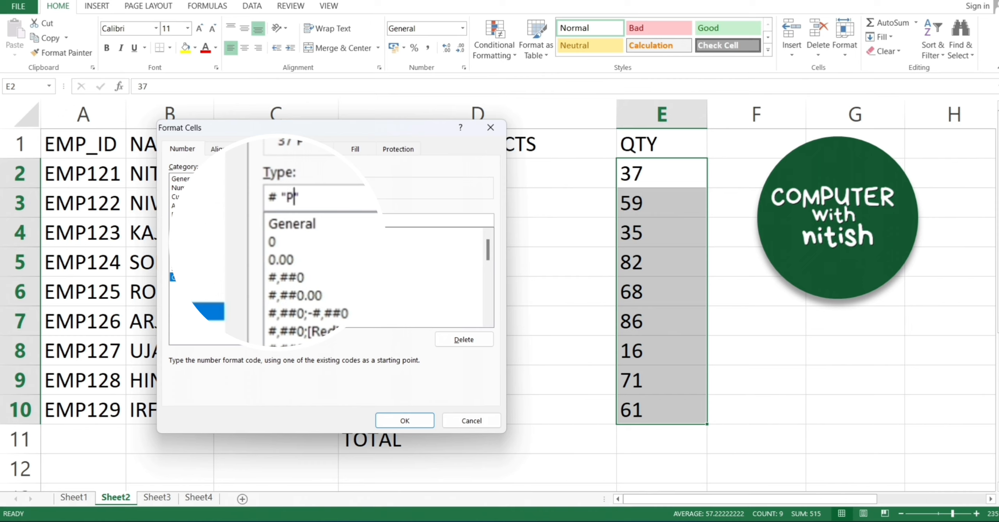
text(CS)
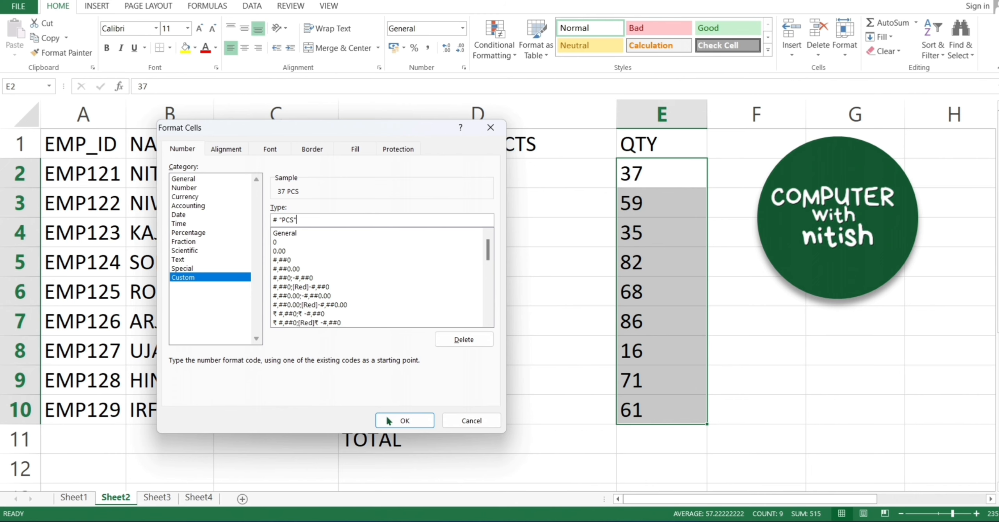
click(404, 421)
click(507, 325)
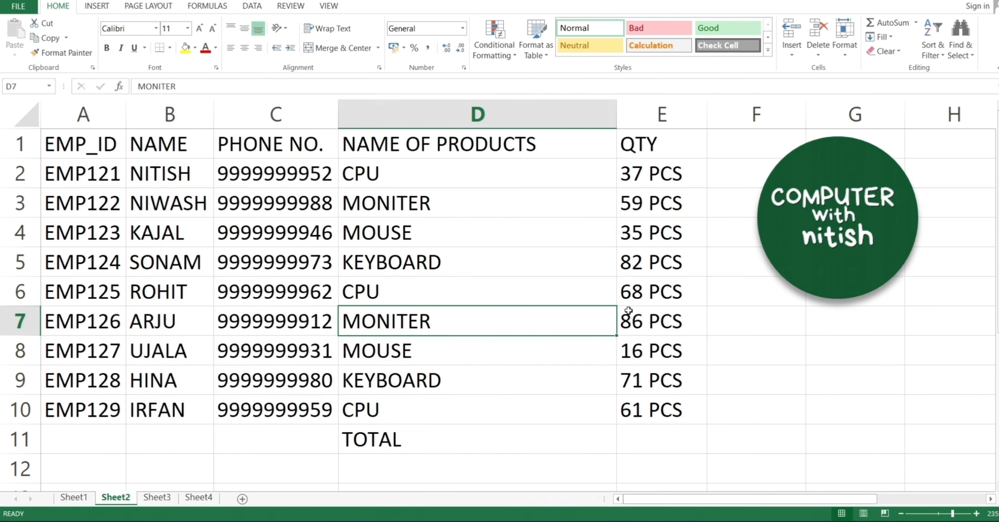
- Inspect the underlying values of the formatted quantities in E6, E4, E2 and E9
click(676, 297)
click(666, 236)
click(650, 177)
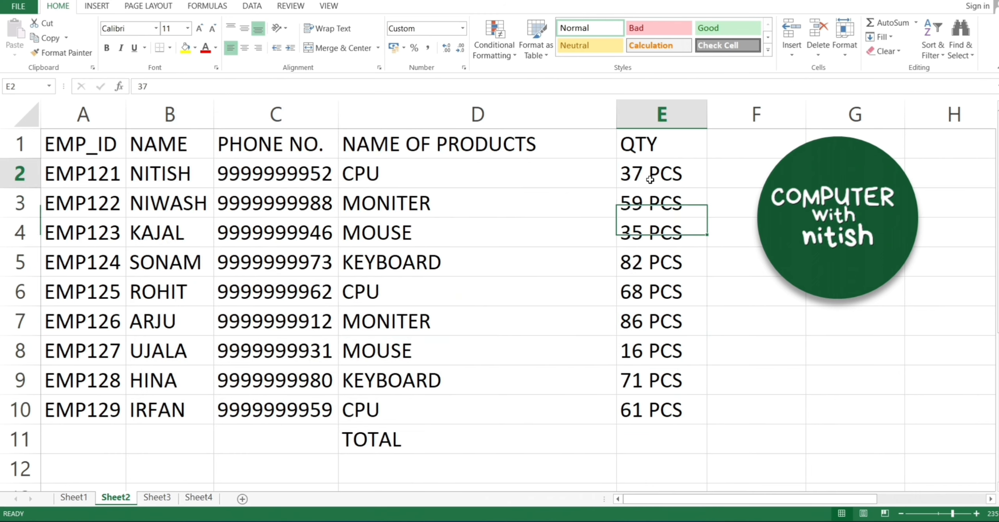
click(679, 382)
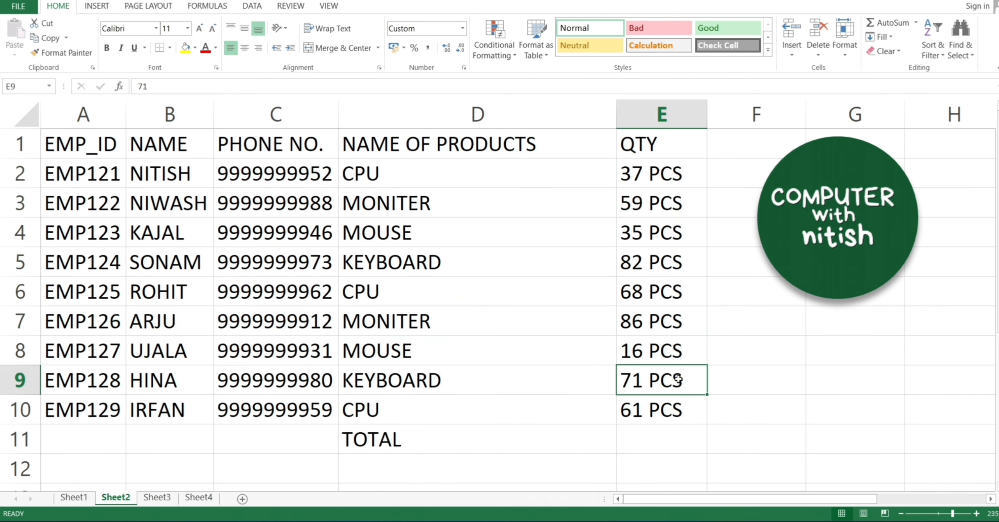
- Try to total the quantities in E11 with the plain range formula =E2:E10
click(638, 445)
text(=)
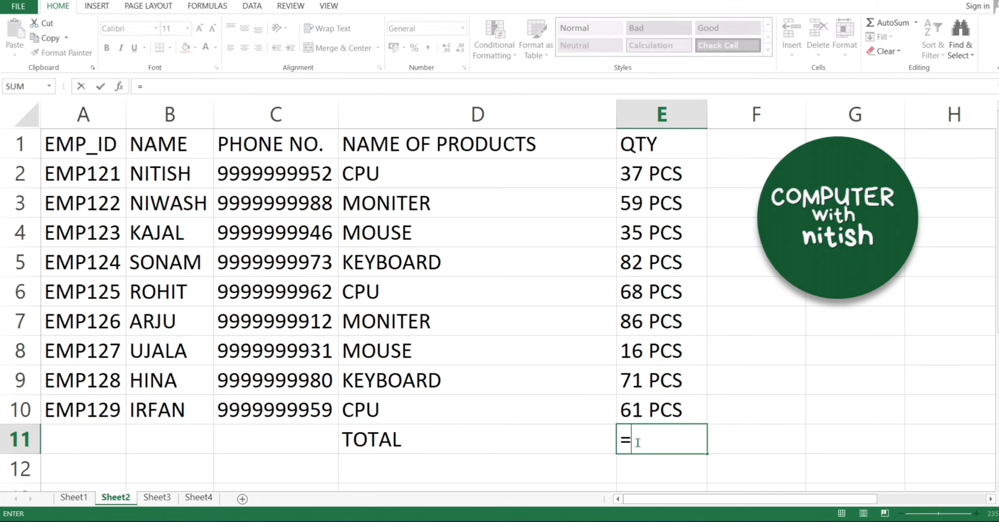
drag(643, 172, 670, 407)
key(Return)
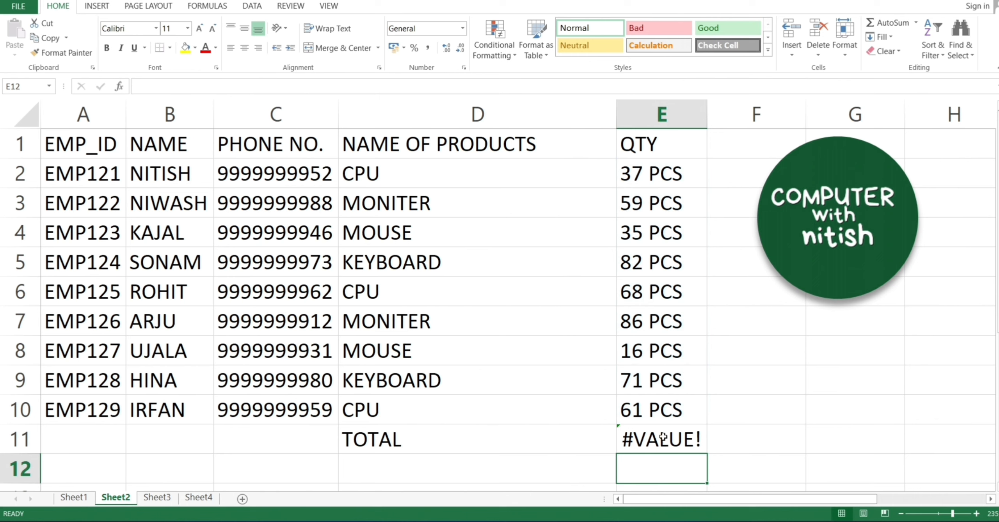
- Replace the formula in E11 with =SUM(E2:E10) to total the quantities
click(662, 438)
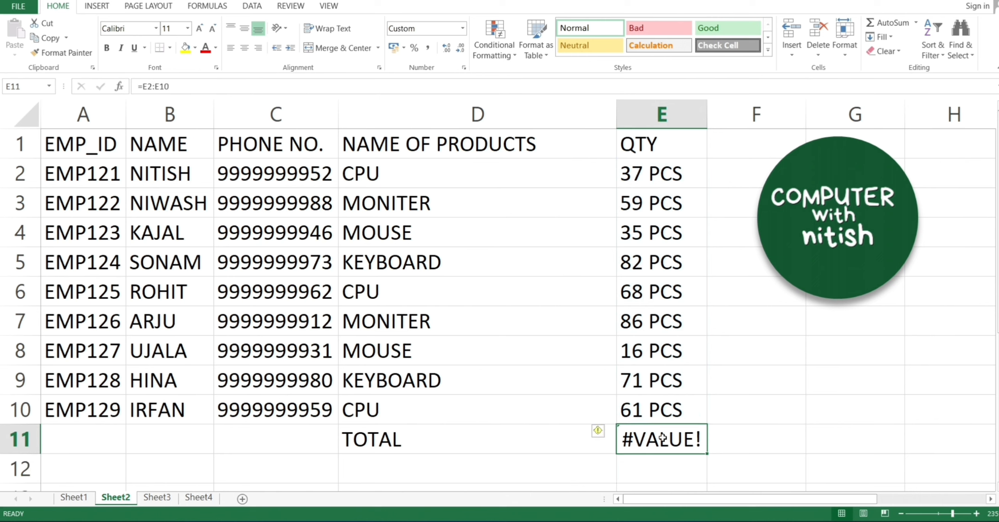
click(212, 86)
key(BackSpace)
key(BackSpace)
key(BackSpace)
key(BackSpace)
key(BackSpace)
key(BackSpace)
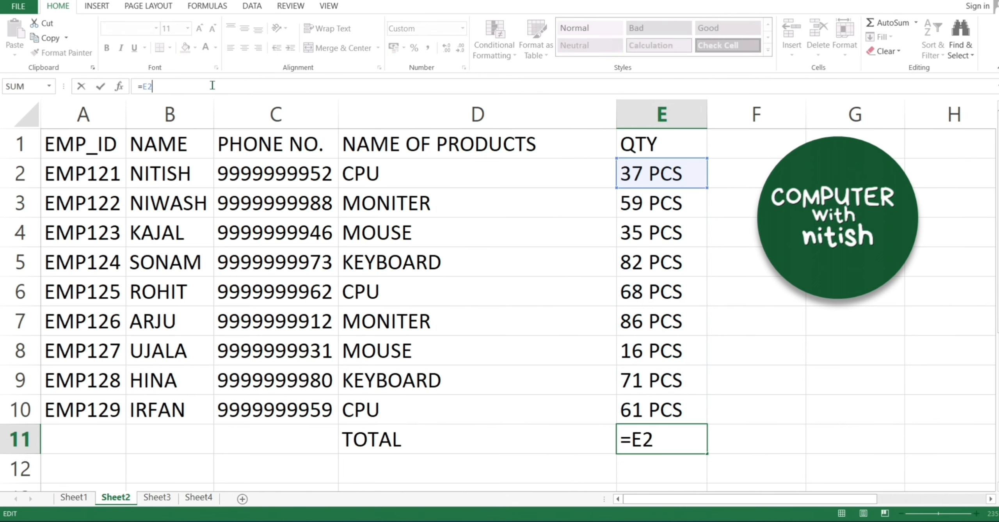
text(S)
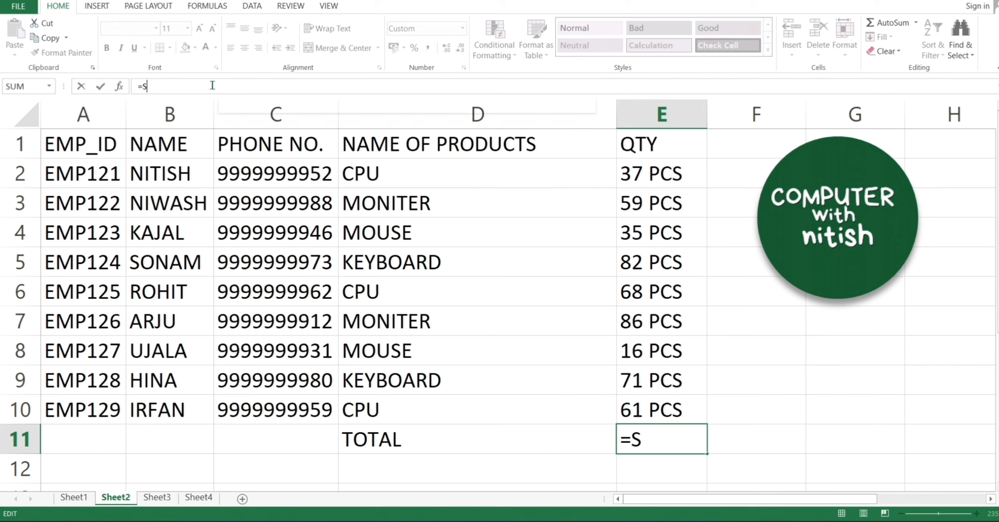
text(UM()
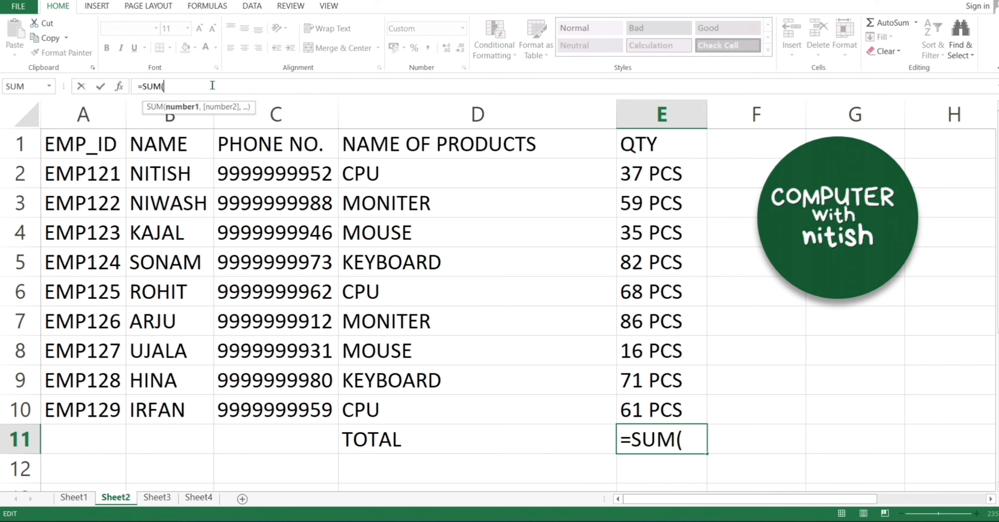
drag(669, 174, 674, 413)
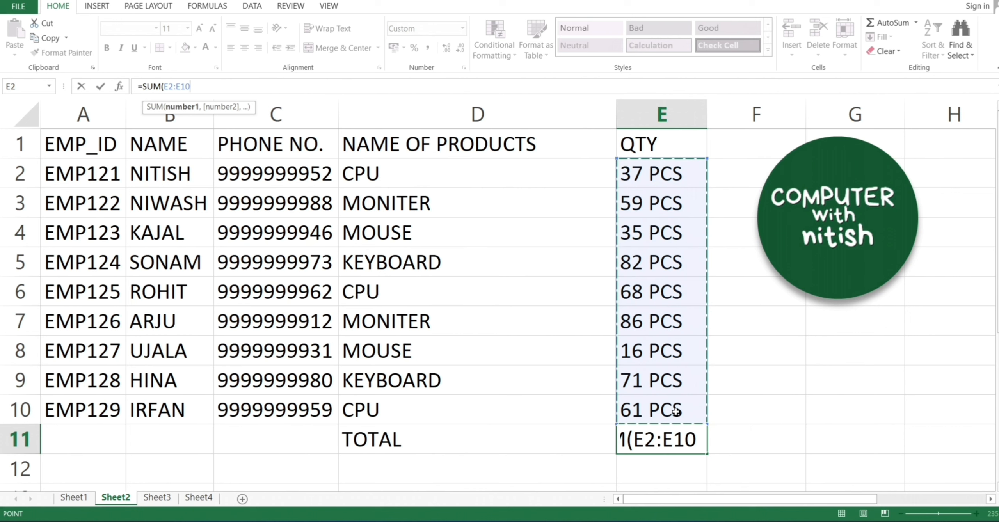
key(Return)
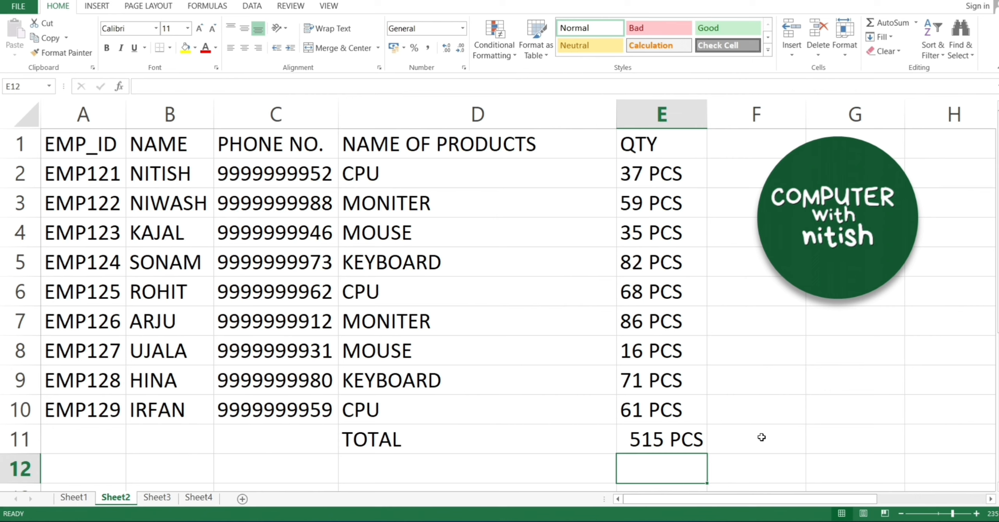
- Enter the quantities with their unit as plain text, "71 PCS" in F9 and "61 PCS" in F10
click(760, 376)
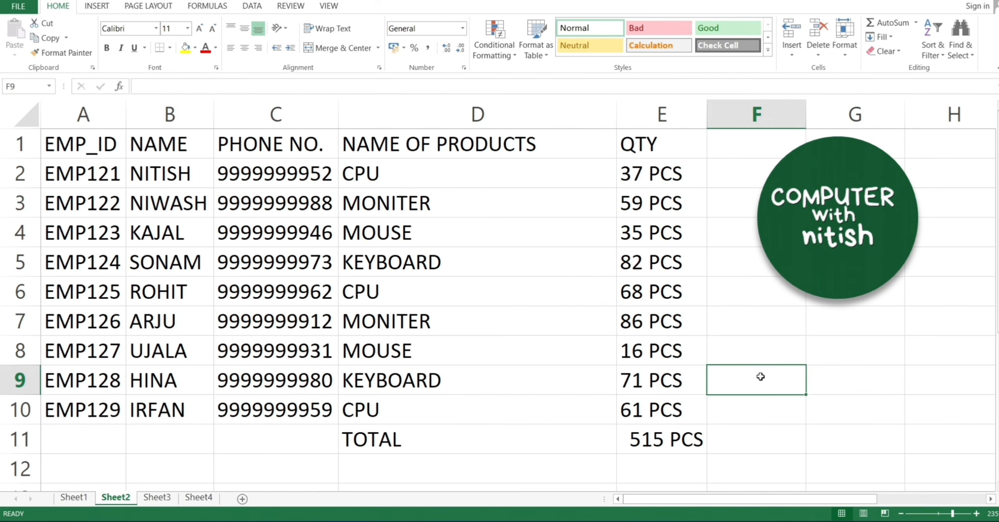
text(71)
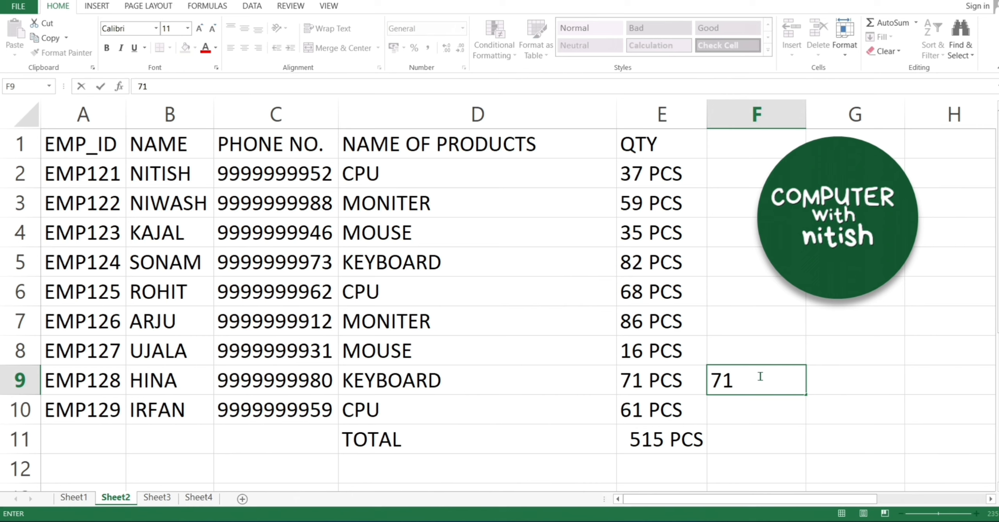
text( PCS)
key(ctrl+Return)
key(Return)
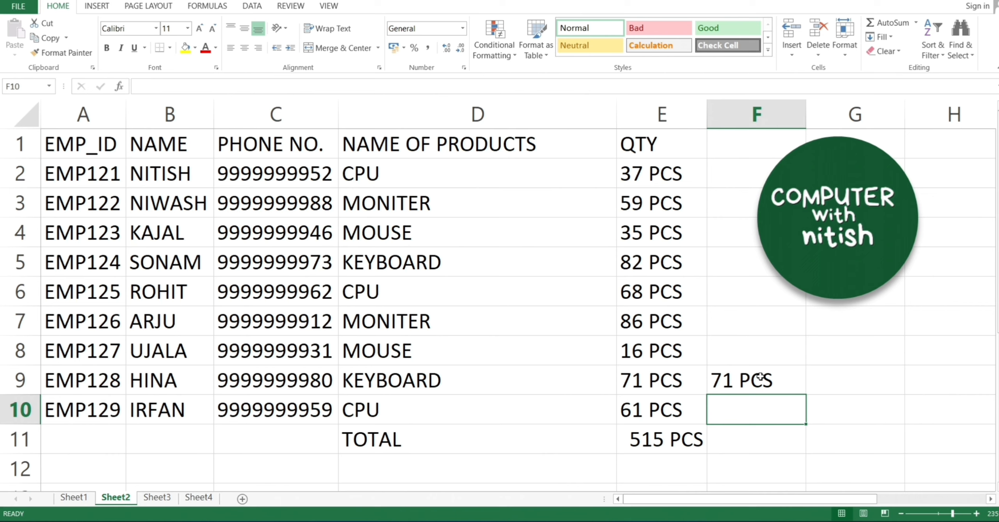
text(61)
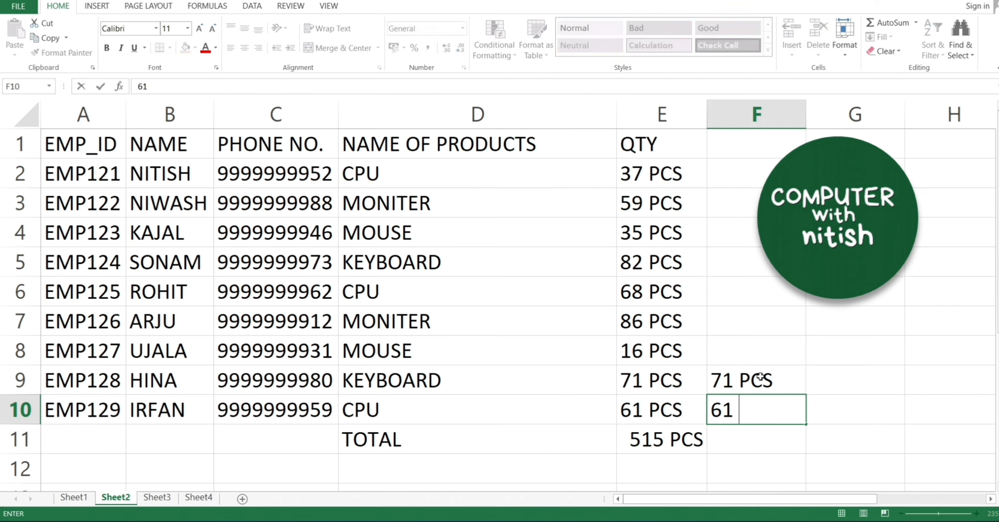
text( PCS)
- Try to total the text quantities in F11 with the formula =SUM(F9:F10)
click(734, 435)
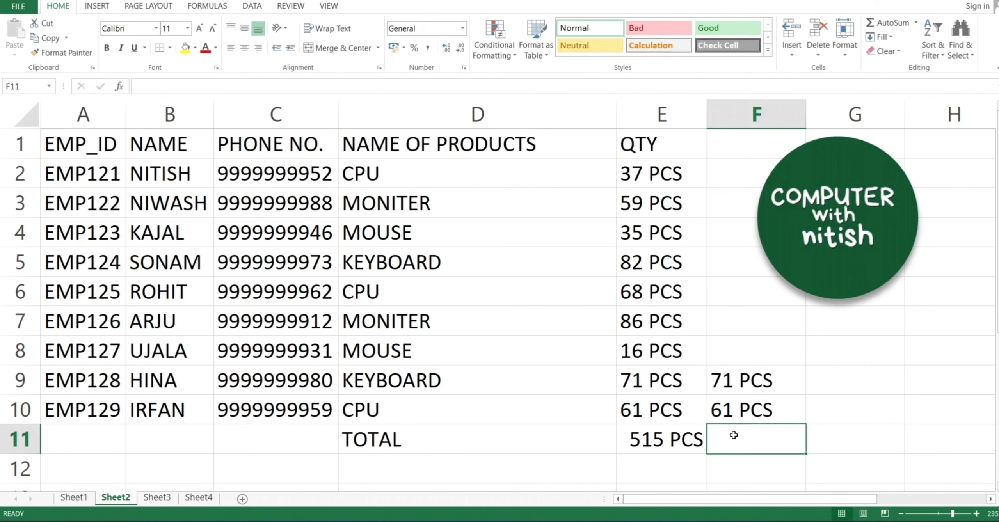
text(=)
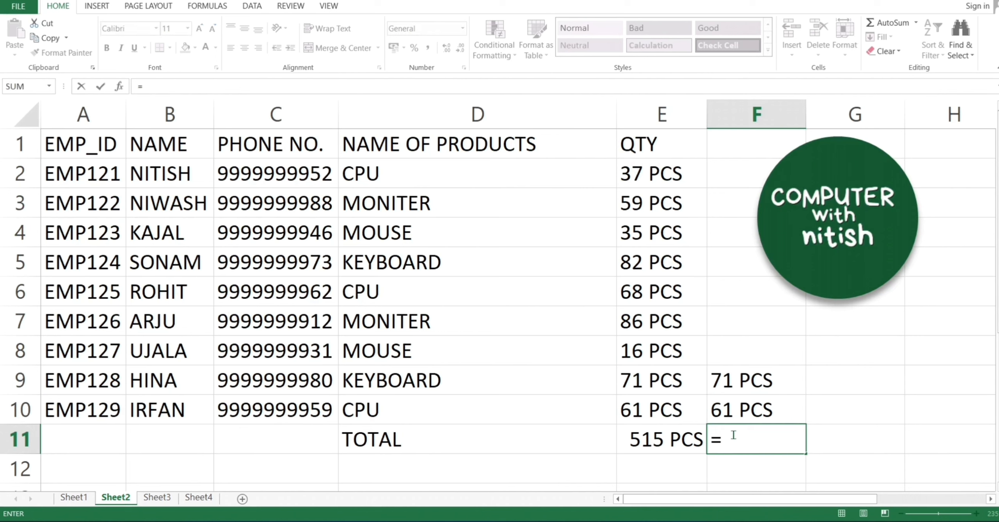
text(SUM)
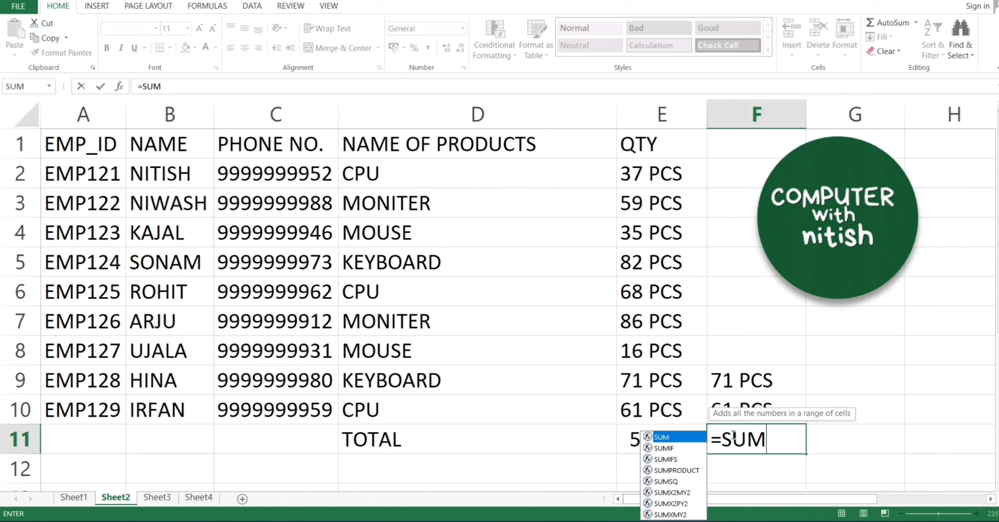
text(()
drag(734, 386, 750, 413)
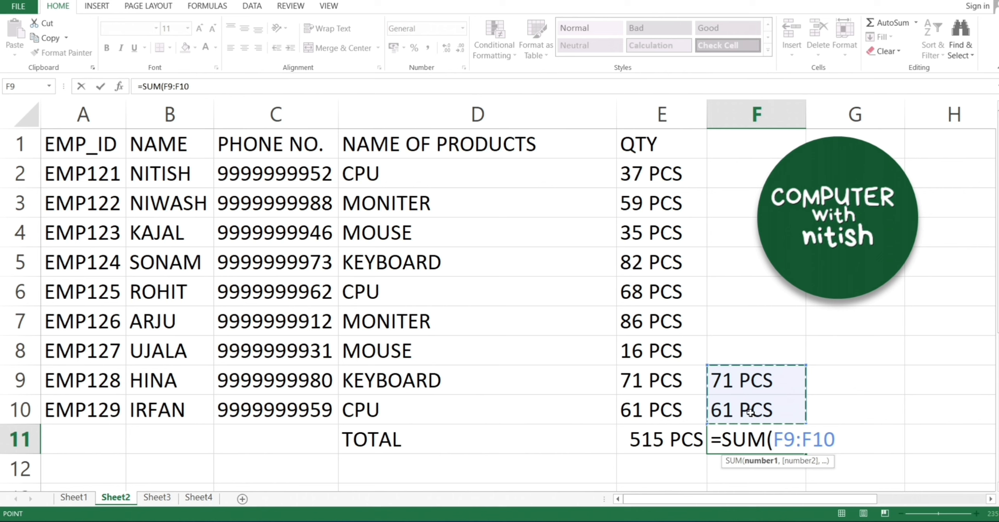
key(Return)
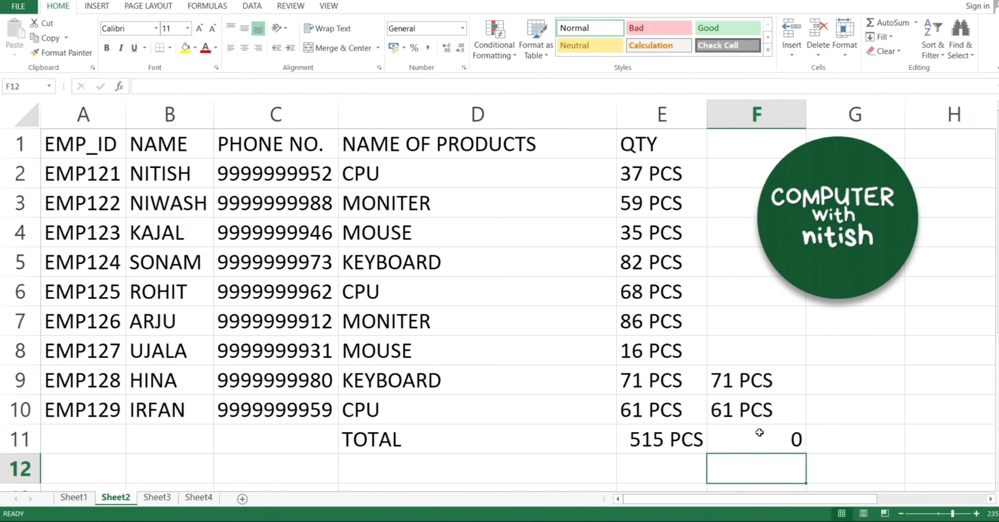
- Inspect the formula in F11 and the stored contents of F9 and F10
click(760, 433)
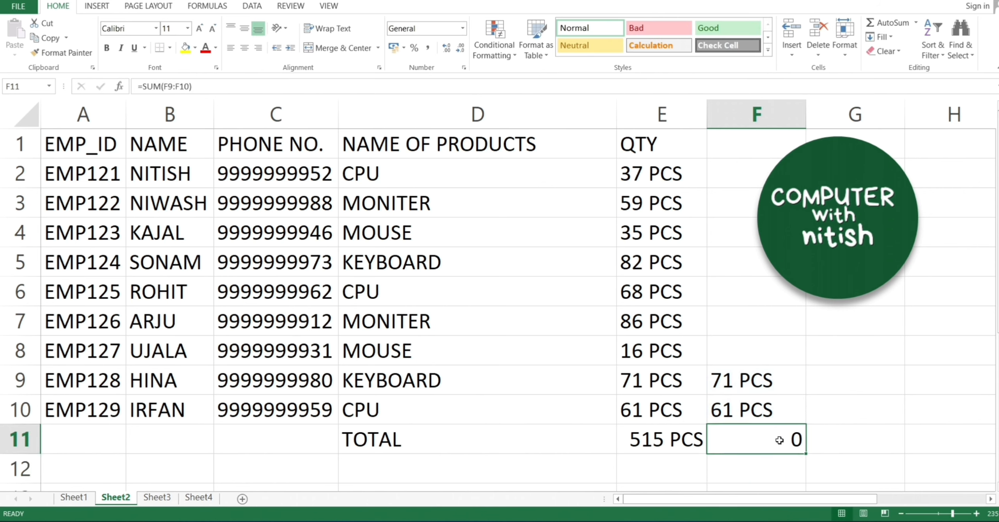
click(774, 421)
click(769, 384)
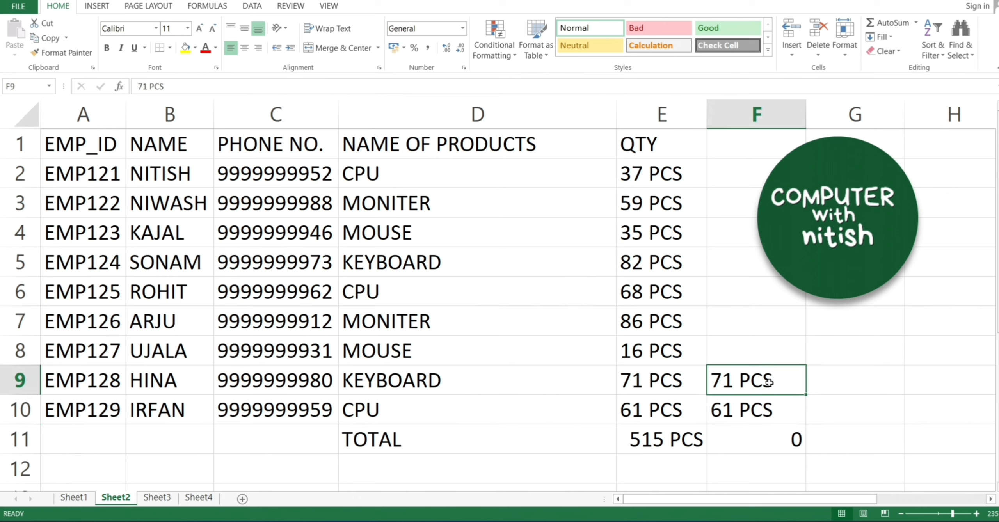
click(774, 411)
click(763, 391)
click(771, 420)
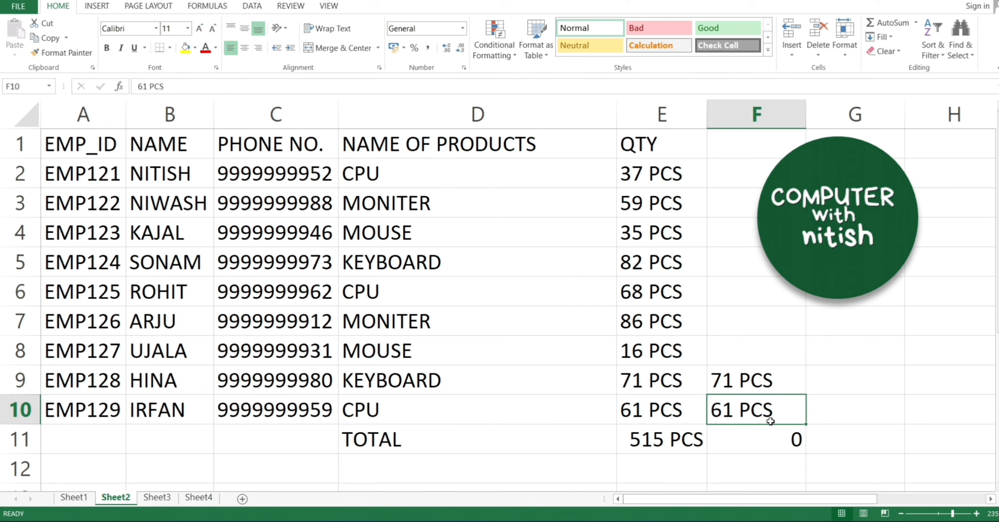
- Clear the trial text entries and their SUM formula from F9:F11
drag(760, 381, 796, 441)
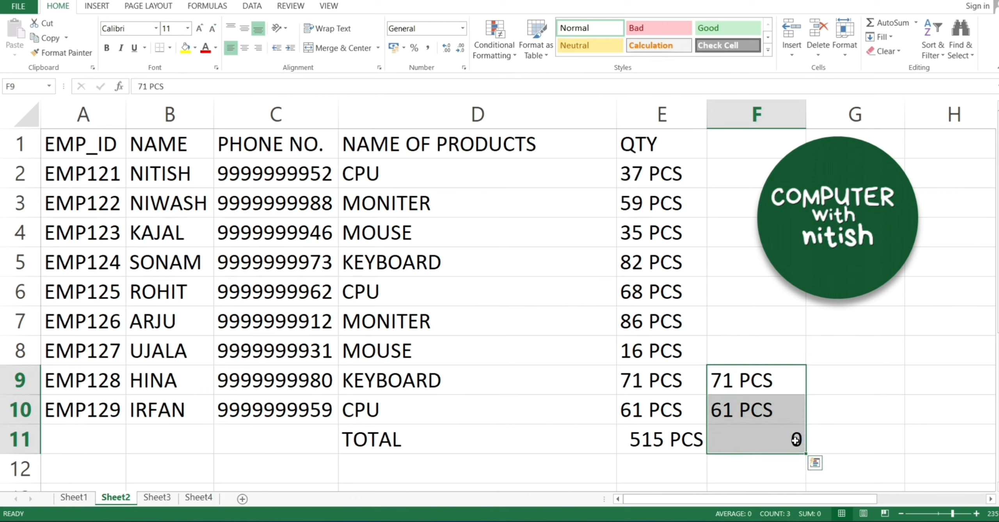
key(Delete)
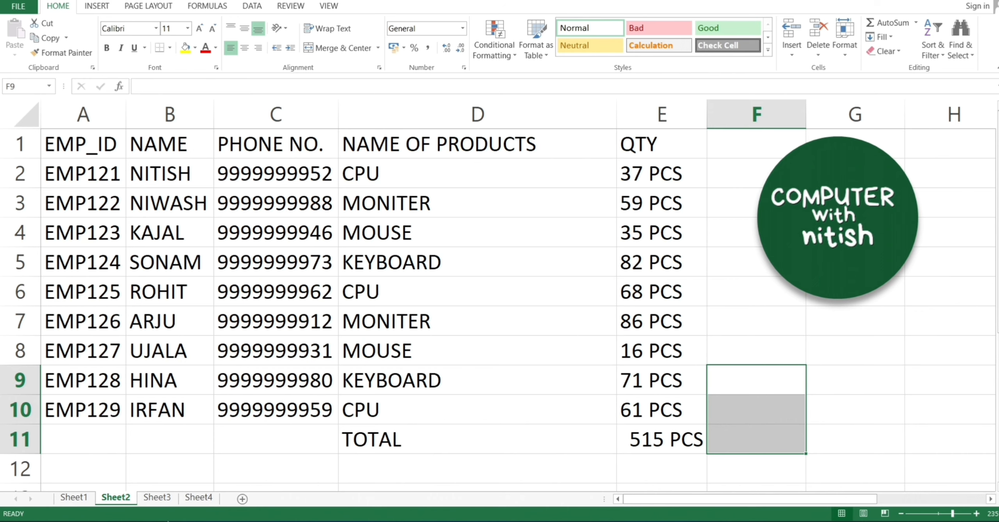
- On Sheet3, apply the custom number format # "KG" to the fruit quantities in B1:B4
click(158, 497)
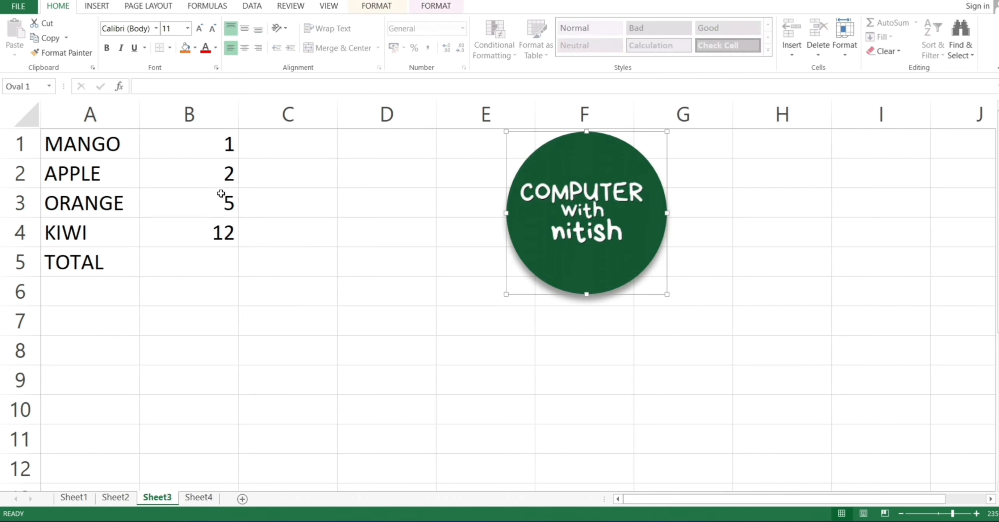
drag(207, 138, 217, 236)
click(204, 272)
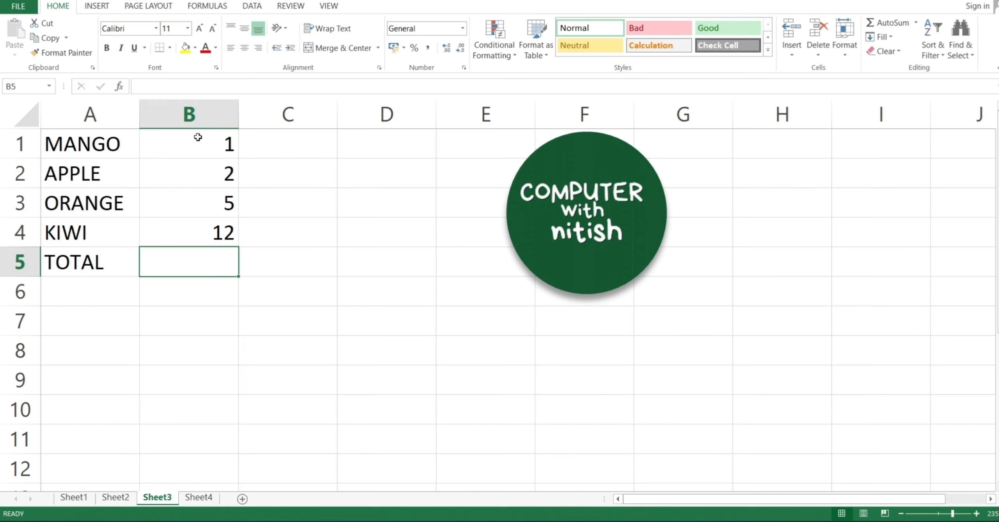
drag(198, 137, 221, 232)
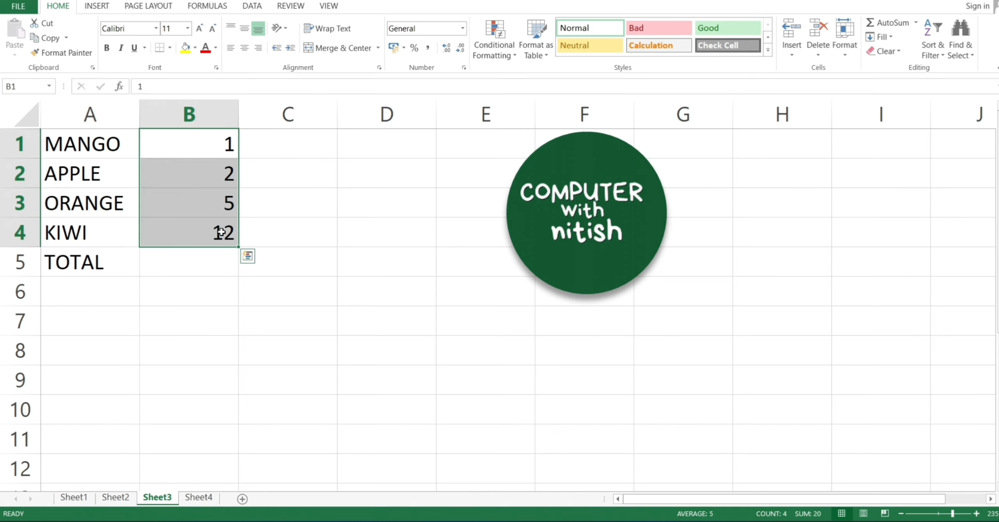
key(ctrl+1)
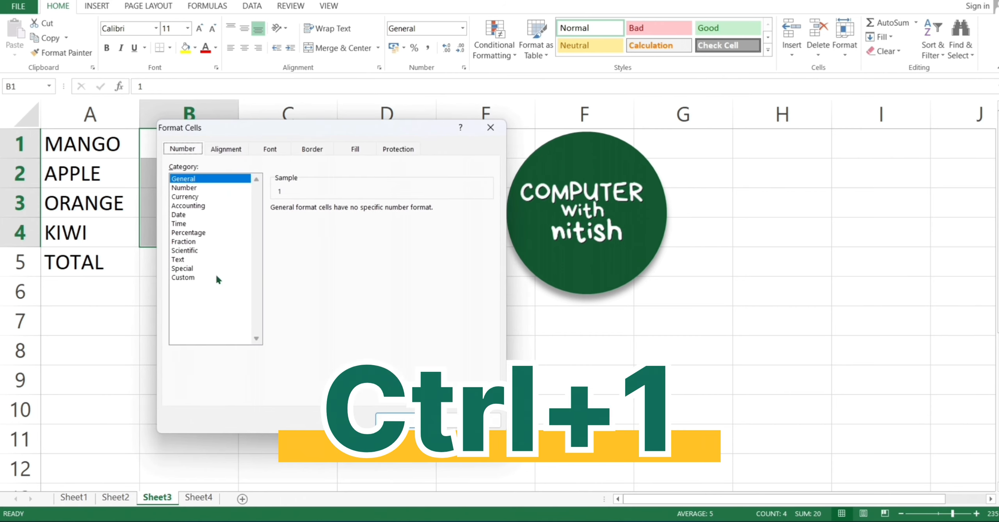
click(201, 277)
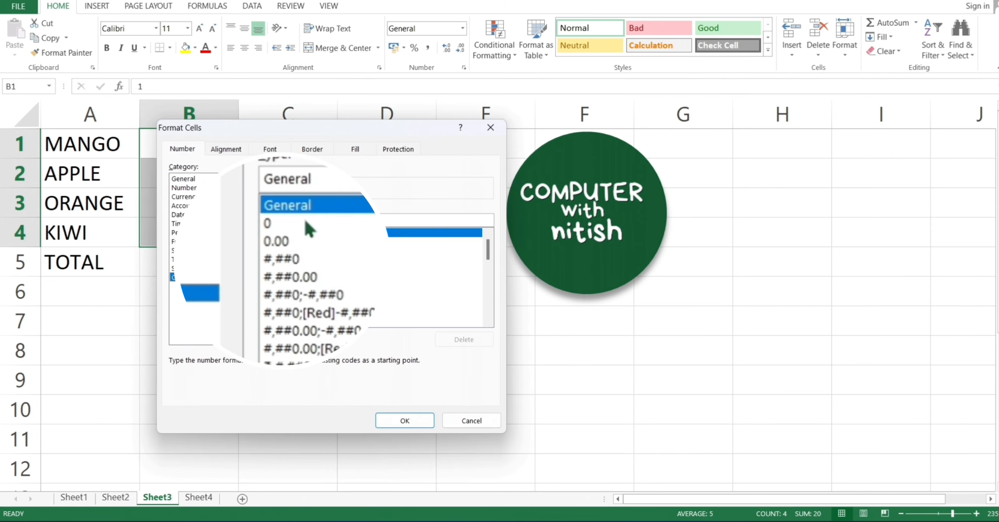
drag(312, 178, 245, 192)
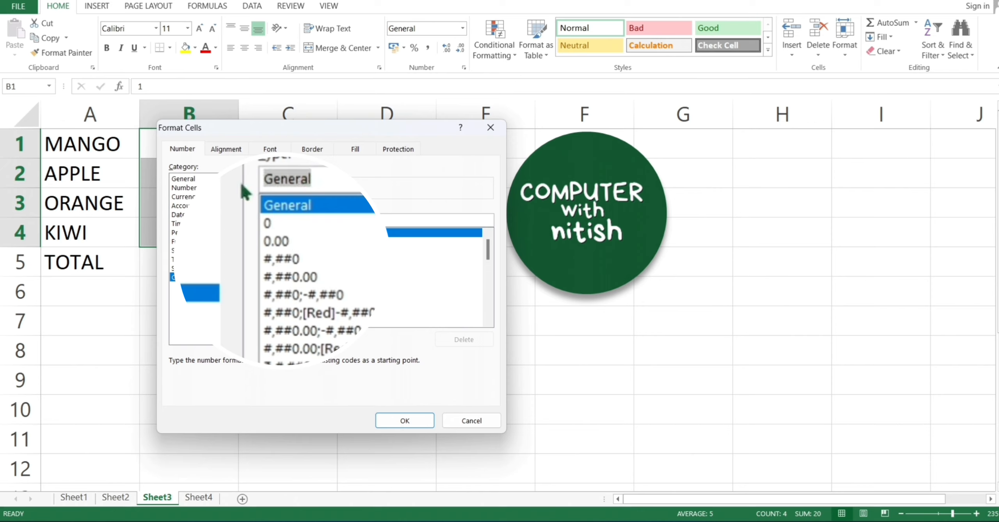
key(BackSpace)
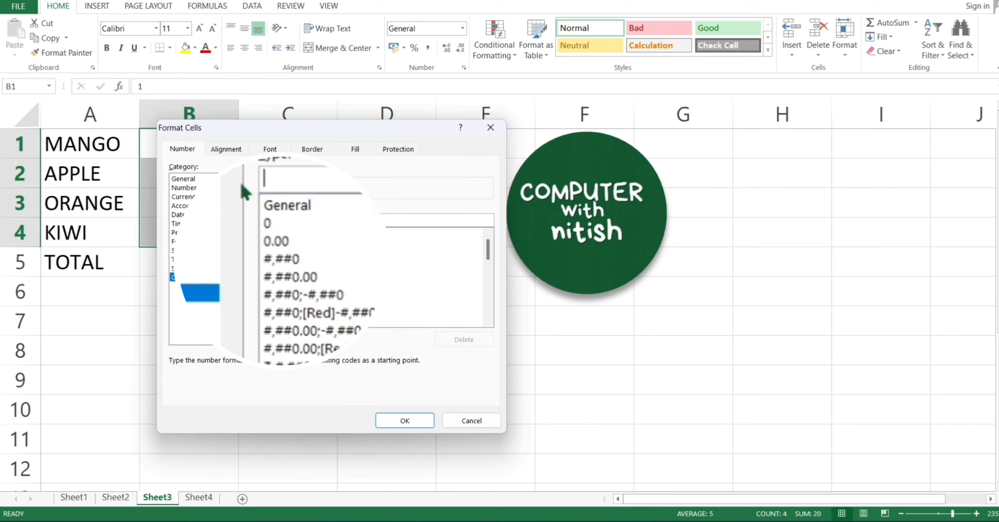
text(# "KG")
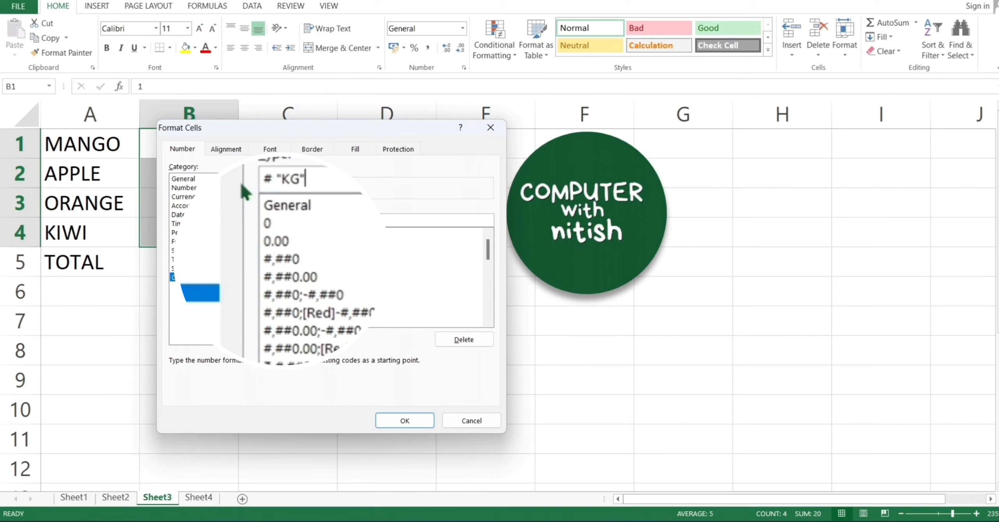
key(Return)
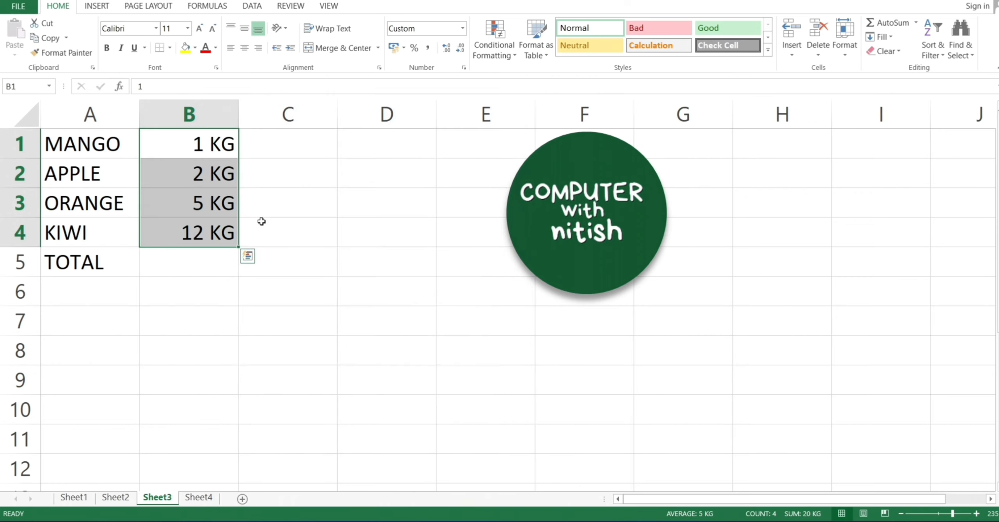
- Total the fruit quantities in B5 with the formula =SUM(B1:B4)
click(188, 258)
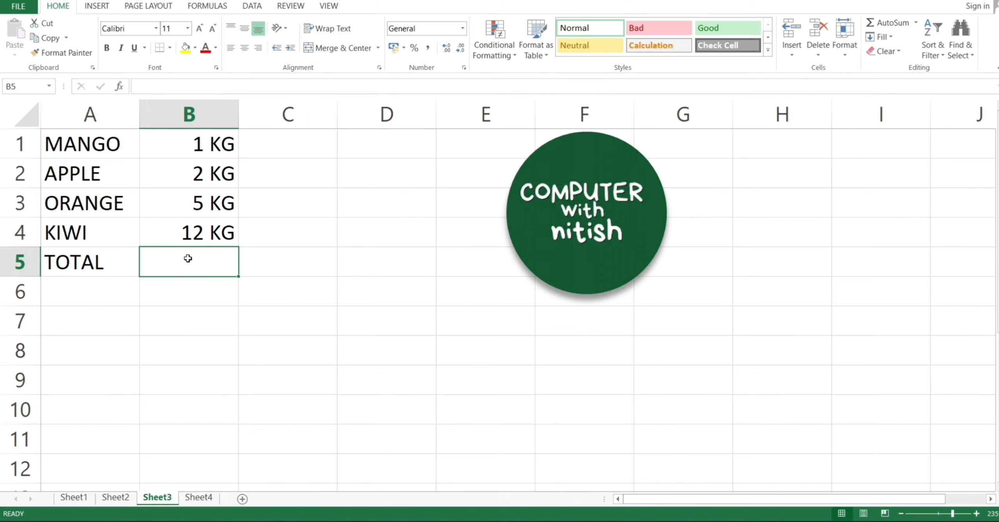
text(=)
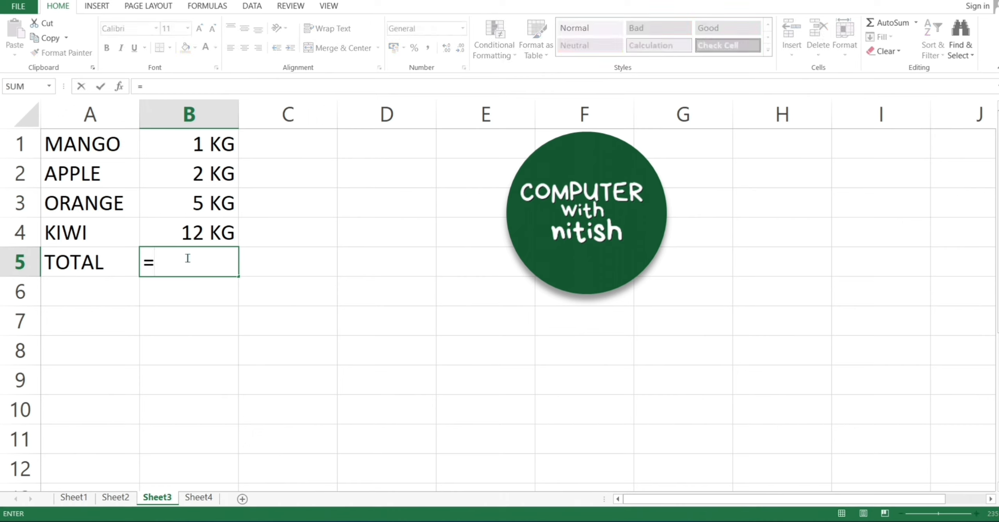
text(SUM()
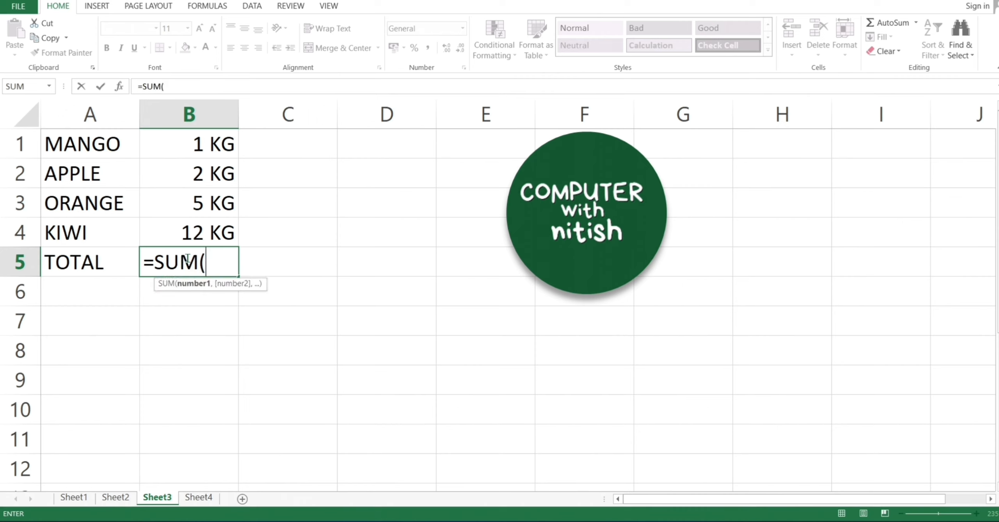
drag(198, 151, 189, 230)
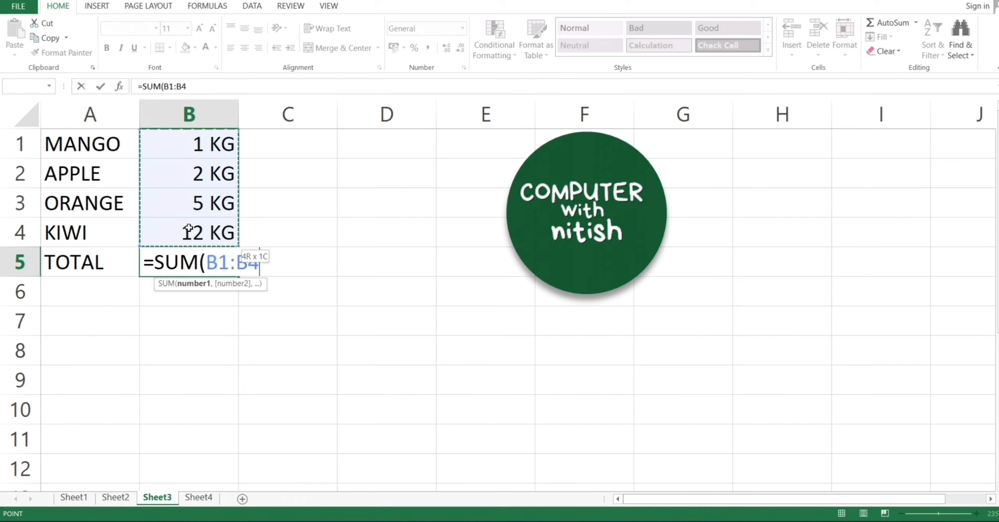
key(Return)
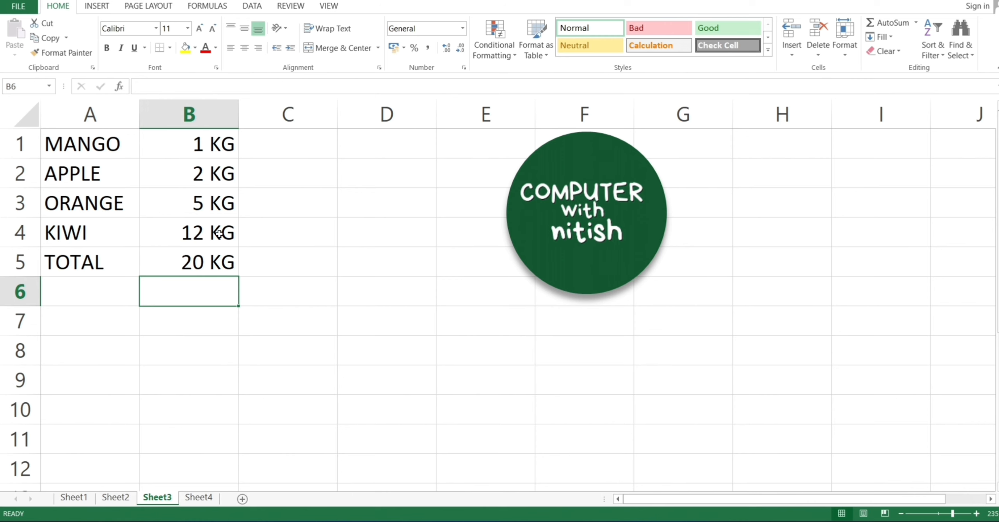
- On Sheet4, reference the first date in the DAY column by entering =A2 in B2
click(202, 498)
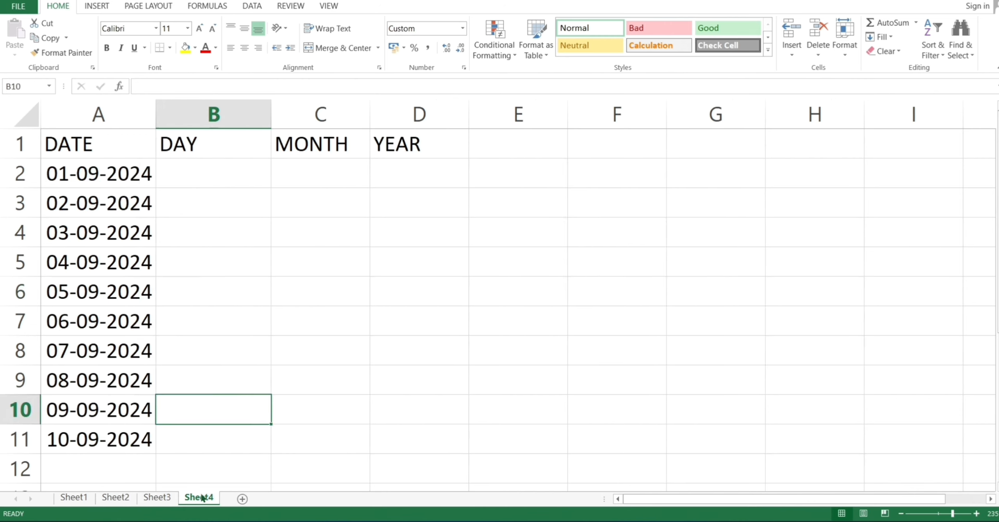
click(196, 172)
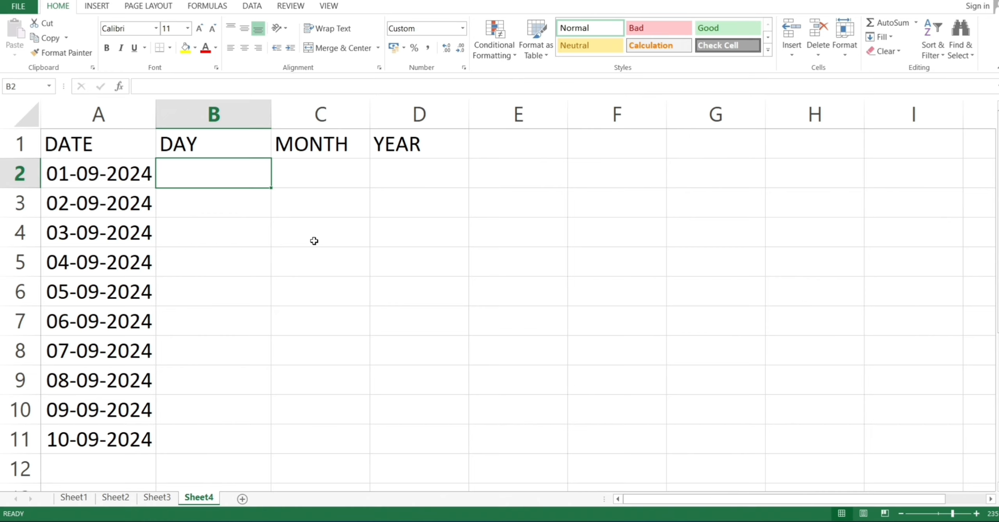
click(51, 172)
click(181, 172)
text(=)
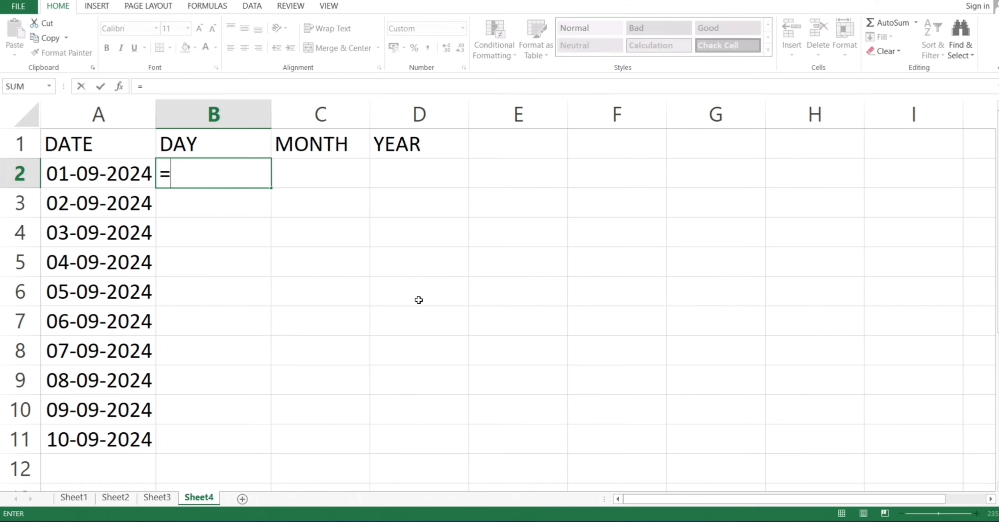
click(96, 185)
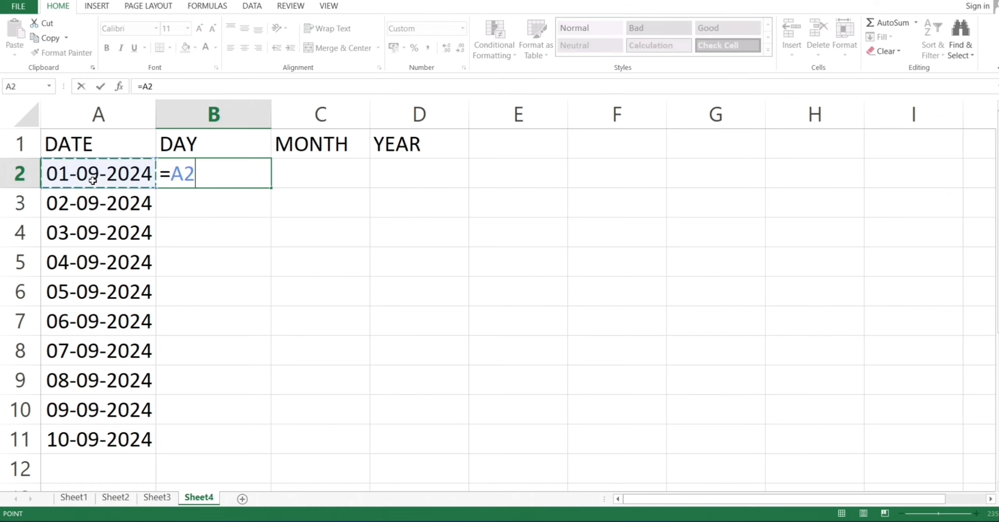
key(Return)
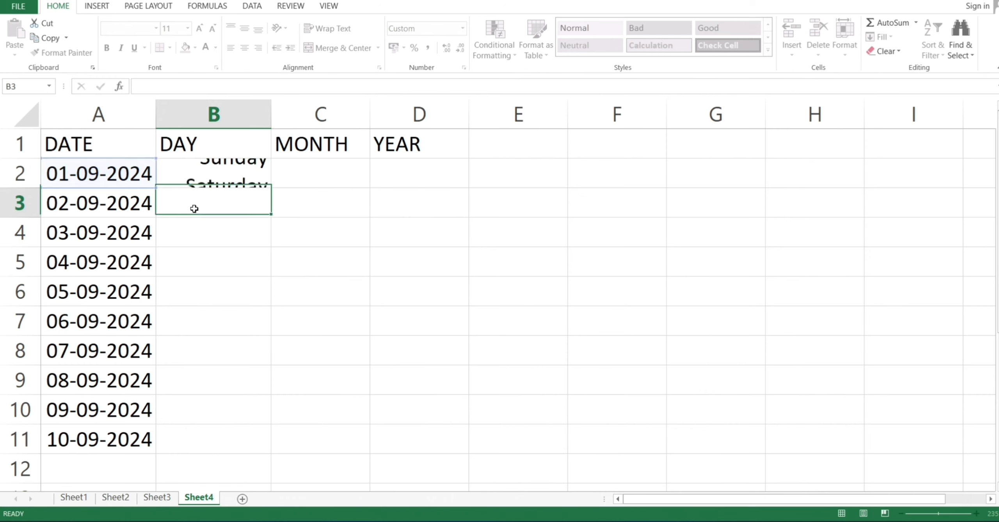
- Reset B2 to the General number format and clear its formula
click(220, 179)
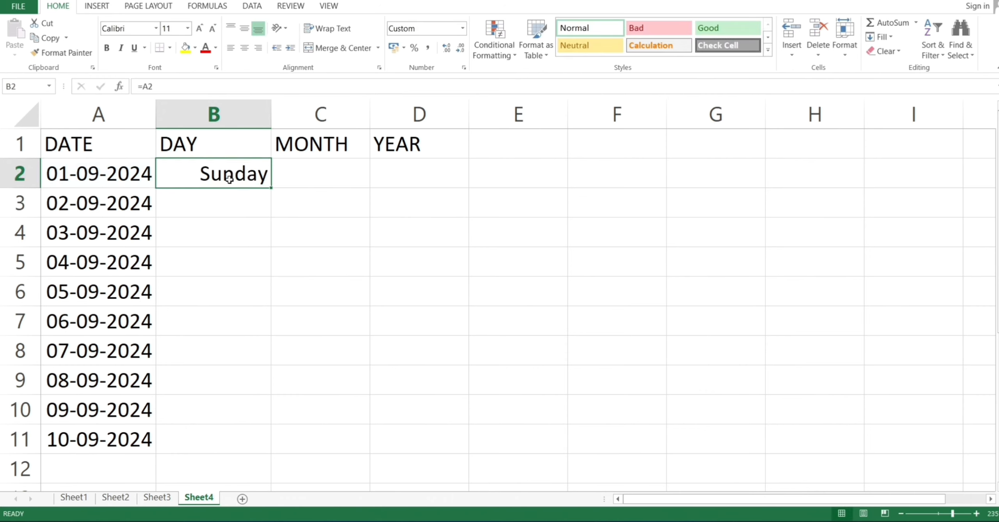
click(463, 31)
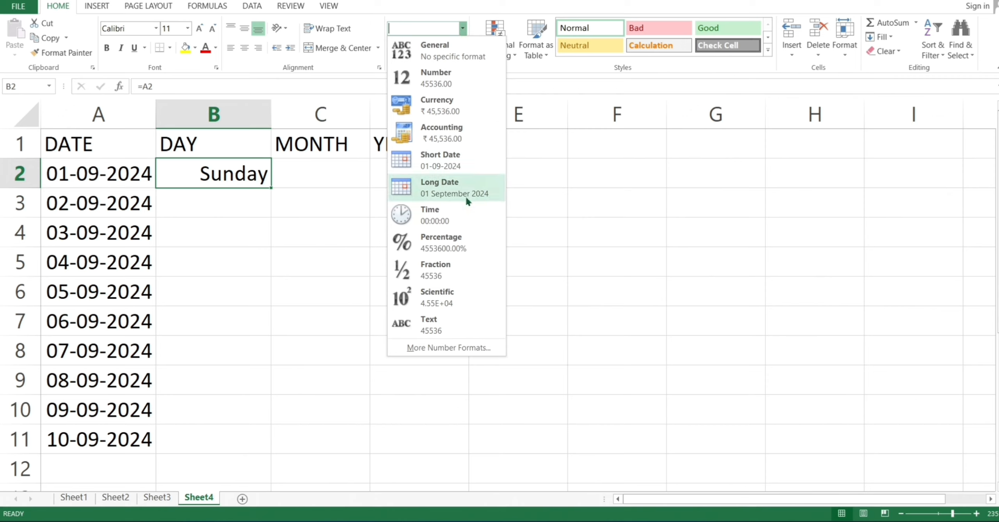
click(419, 55)
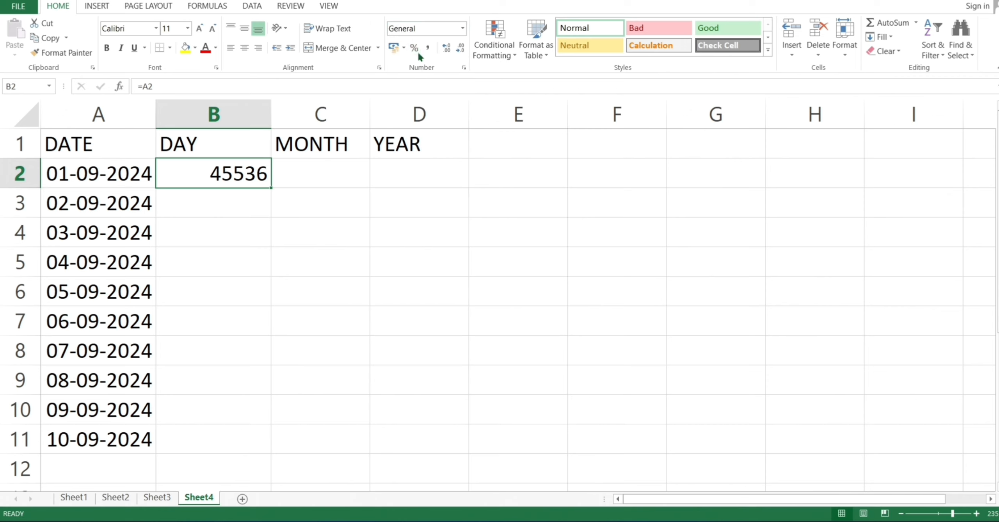
click(285, 210)
click(246, 170)
key(Delete)
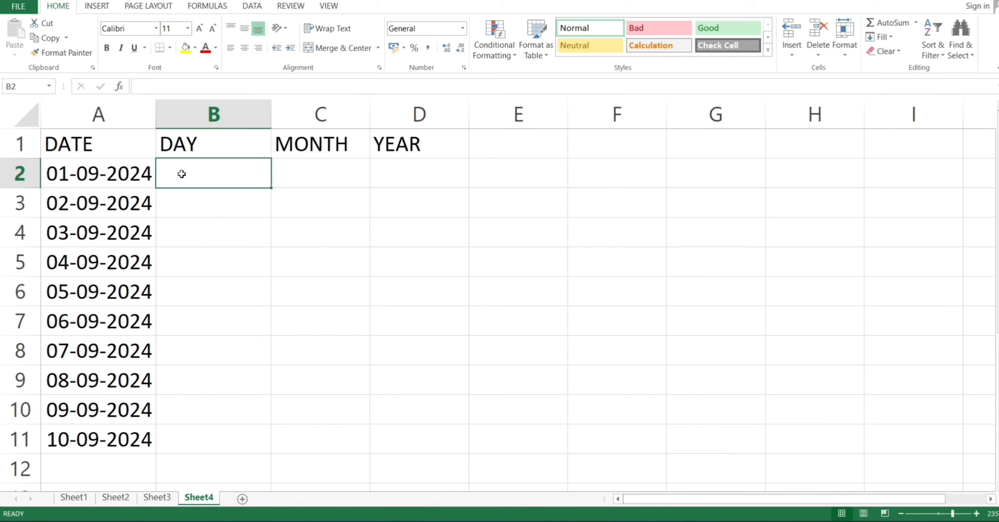
- Enter =A2 again in the emptied B2 and fill the formula down through B11
text(=)
click(113, 175)
key(Return)
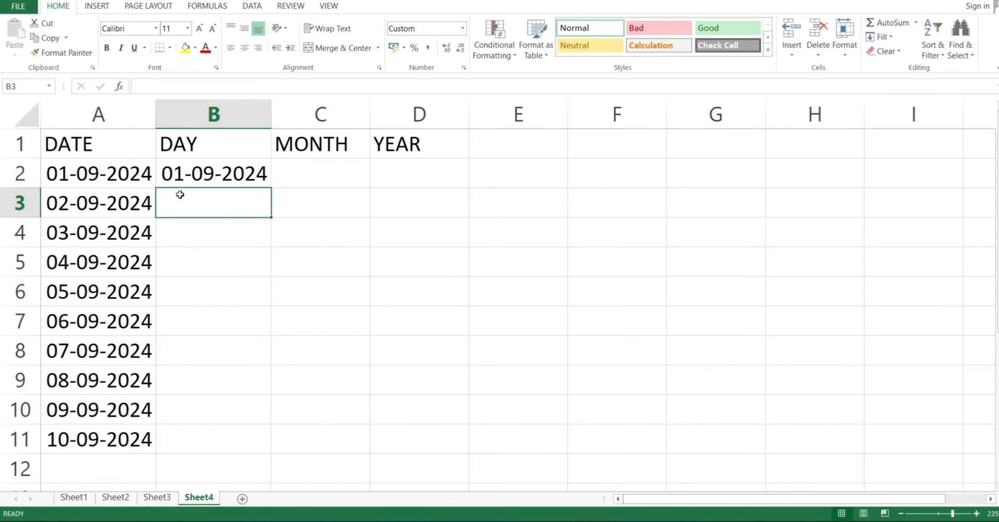
click(190, 171)
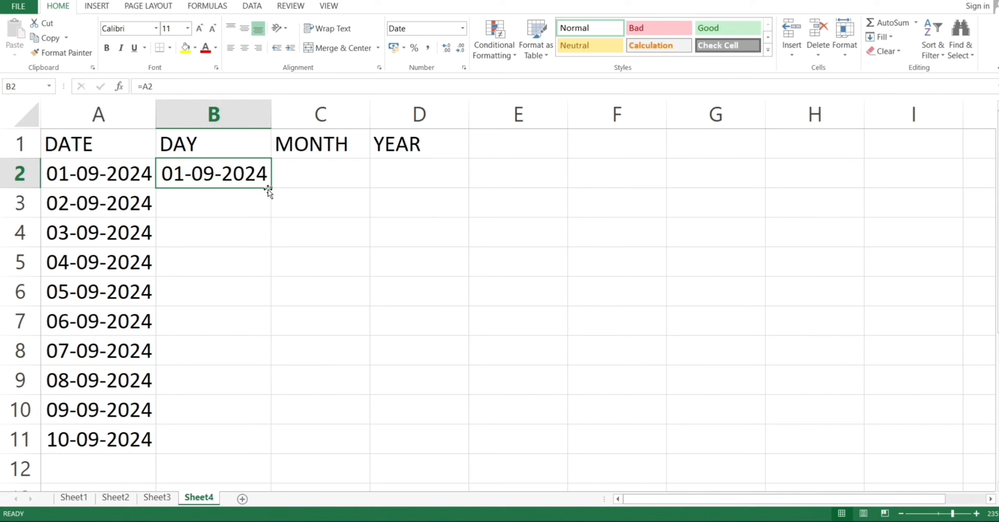
drag(271, 188, 250, 443)
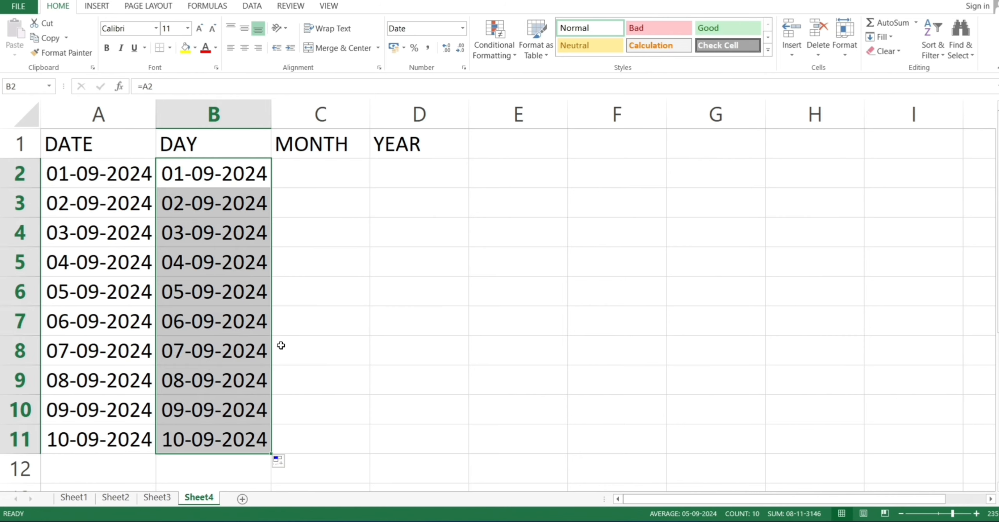
- Examine the built-in Date formats and the Custom format codes available for the DAY cells B2:B11
click(464, 68)
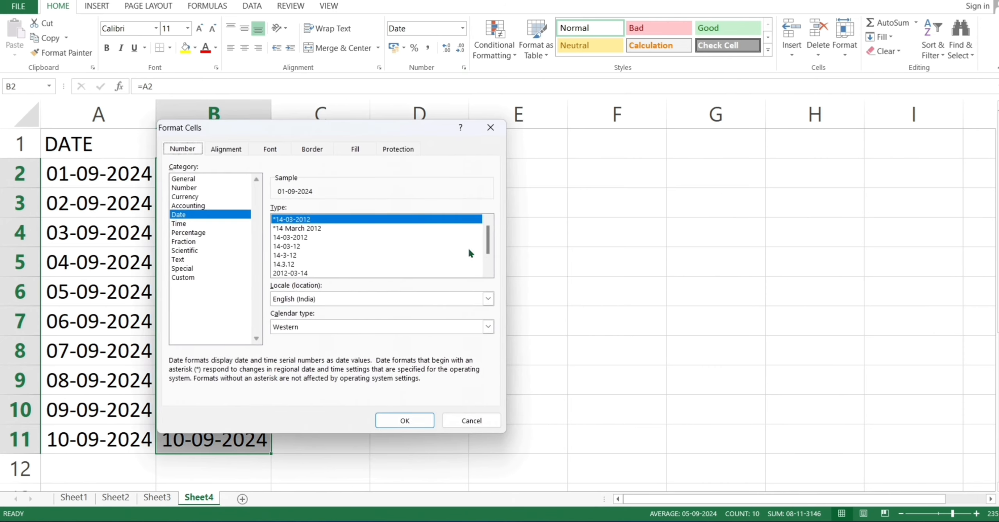
scroll(488, 250, down, 1)
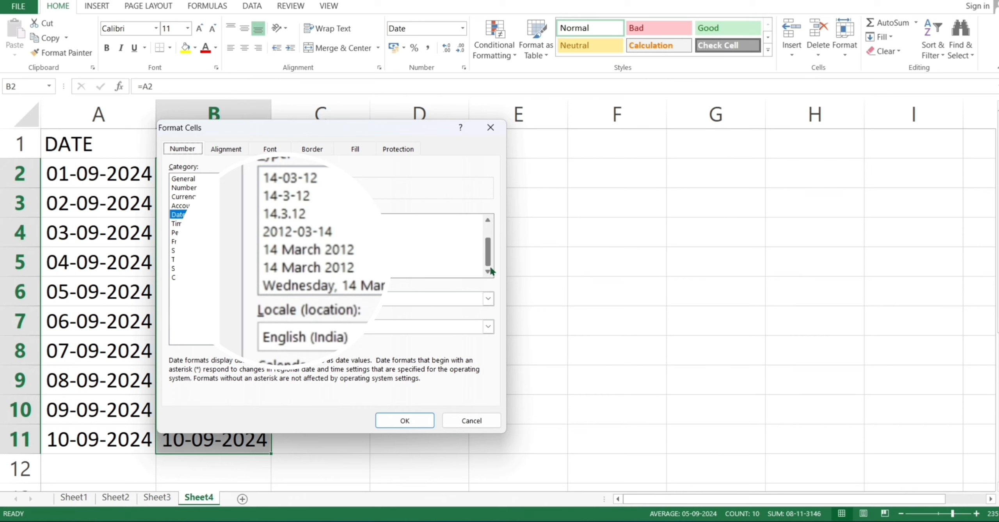
scroll(489, 265, up, 2)
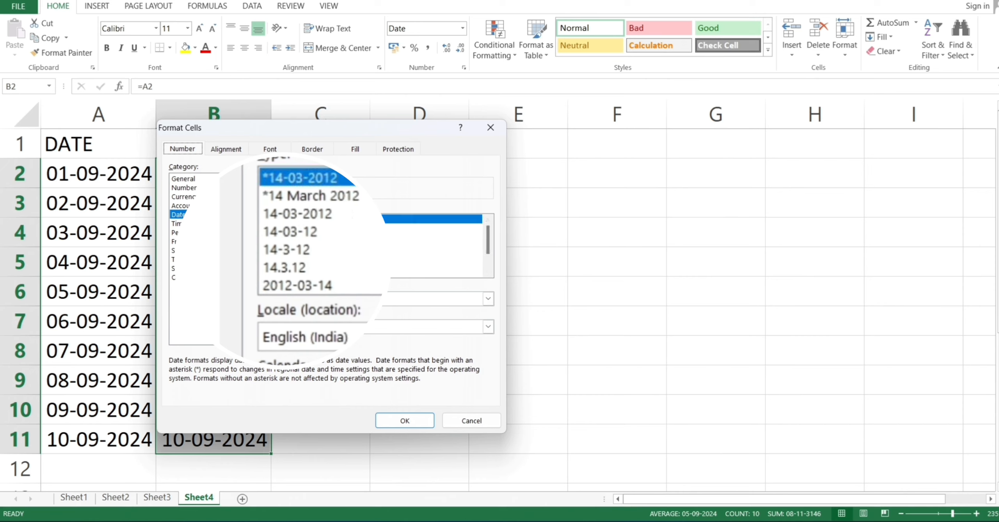
click(195, 277)
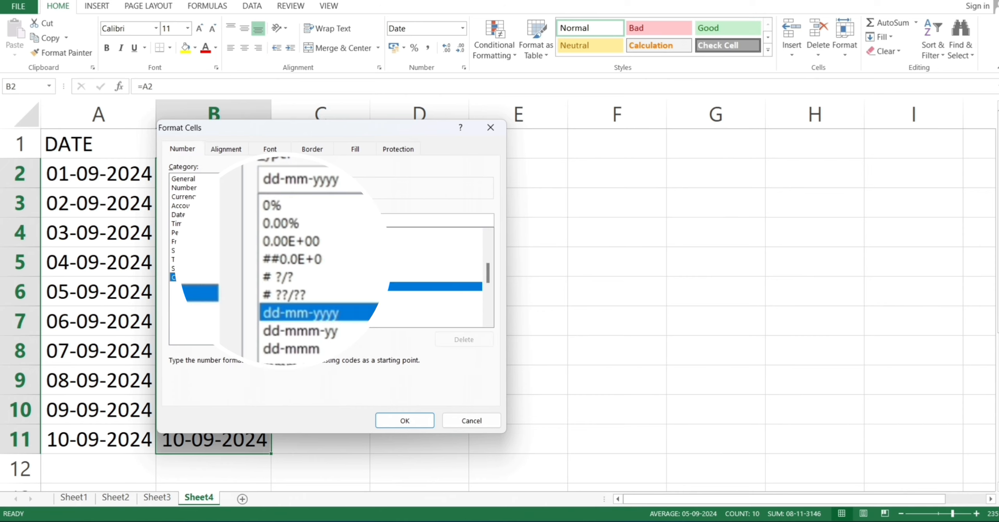
click(180, 214)
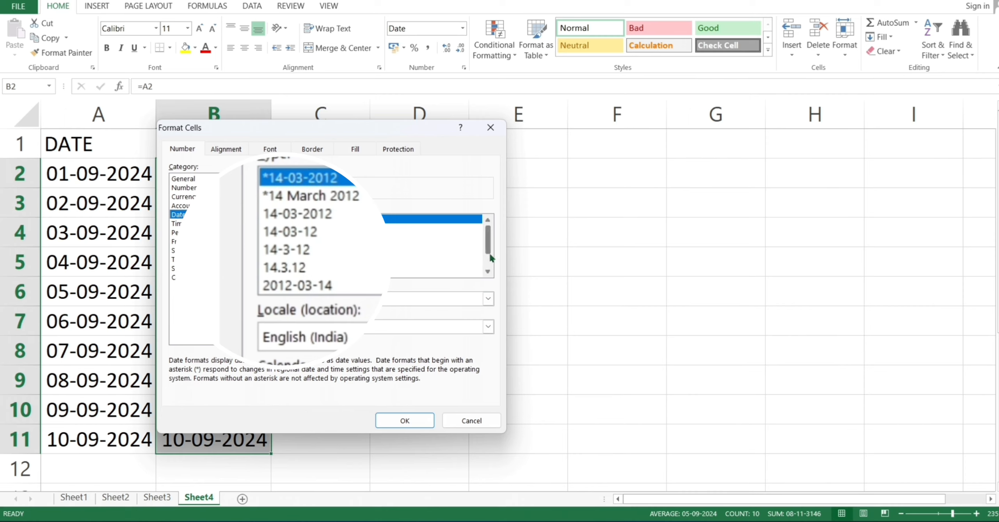
scroll(490, 256, down, 3)
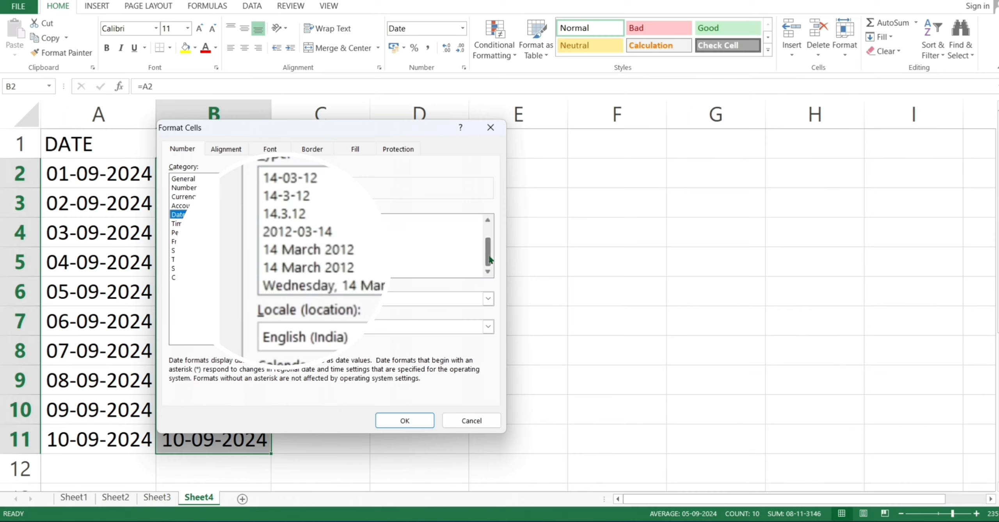
scroll(490, 259, up, 3)
scroll(488, 264, down, 3)
- Replace the dd-mm-yyyy code of the DAY cells B2:B11 with the custom number format DDDD
drag(306, 125, 574, 119)
click(468, 272)
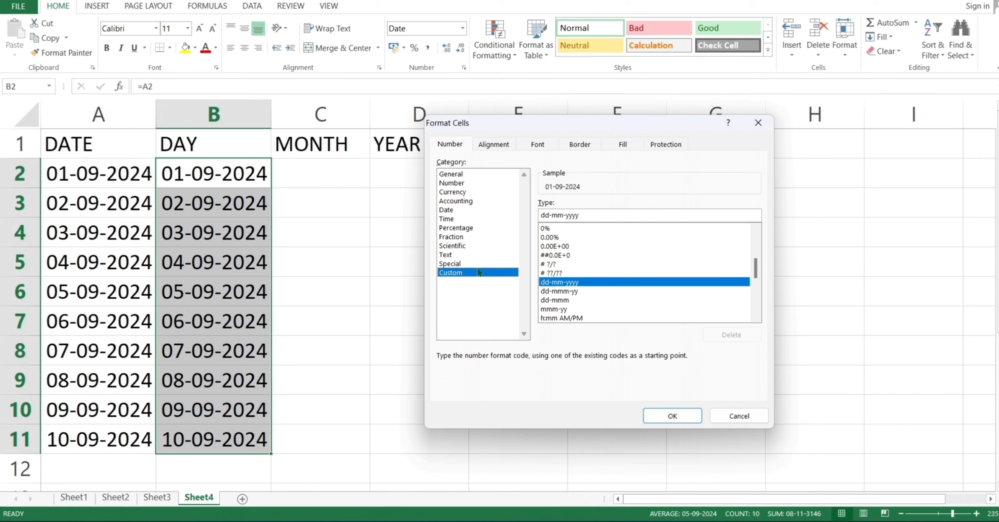
click(585, 215)
key(BackSpace)
key(BackSpace)
key(BackSpace)
key(BackSpace)
key(BackSpace)
key(BackSpace)
key(BackSpace)
key(BackSpace)
key(BackSpace)
key(BackSpace)
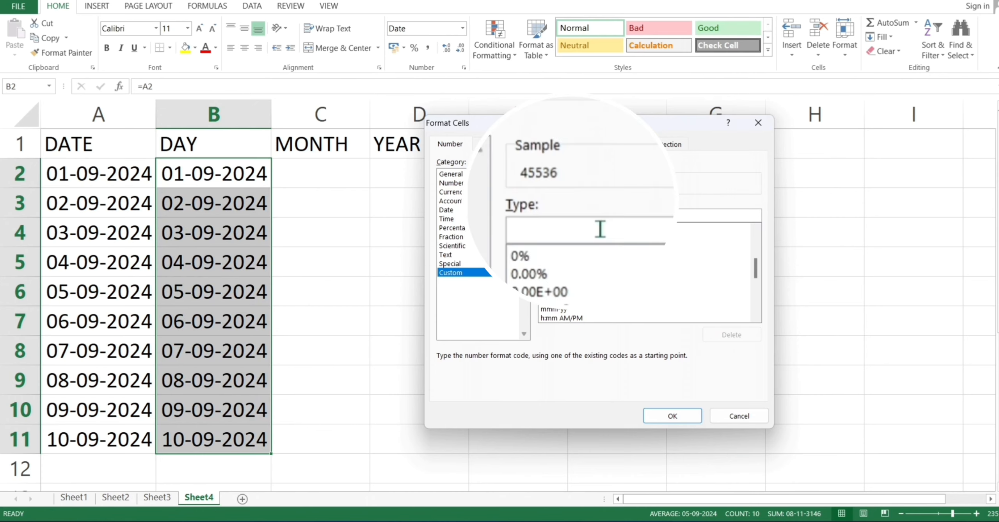
text(D)
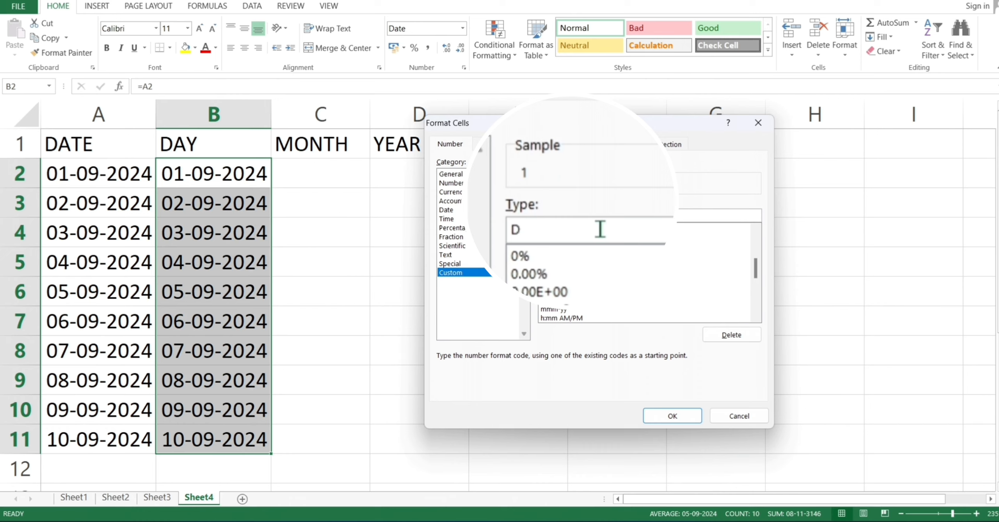
text(DDD)
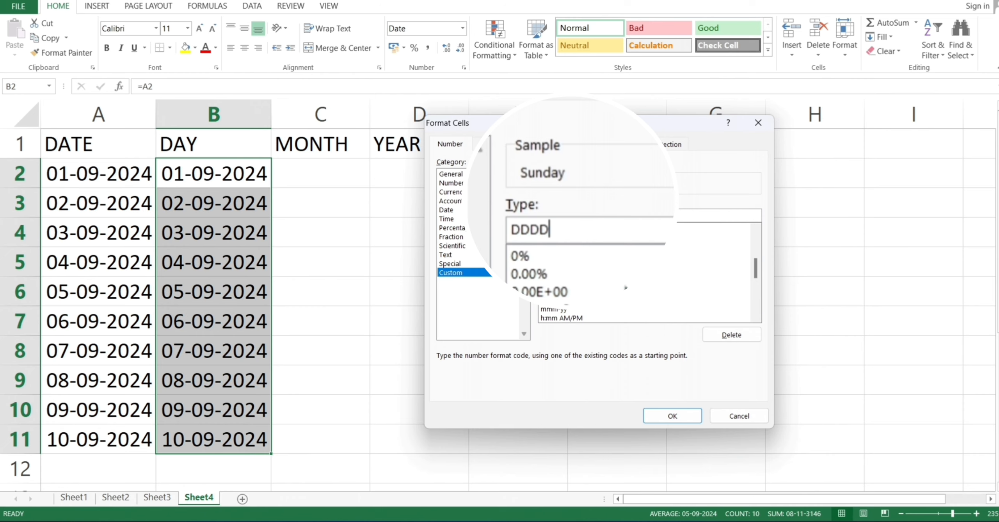
click(659, 414)
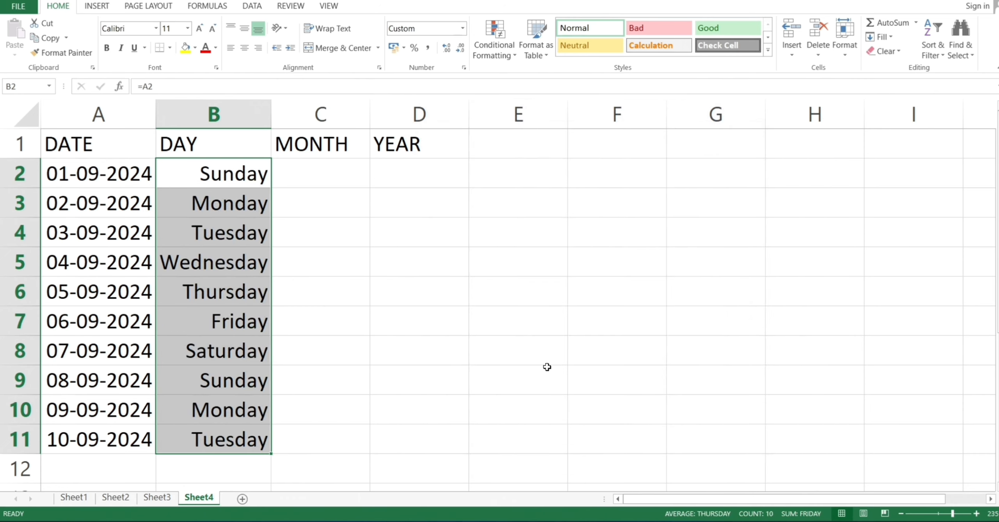
- Compare the first few dates in the DATE column with their weekday names in the DAY column
click(280, 197)
click(218, 172)
drag(80, 188, 175, 182)
drag(117, 196, 198, 207)
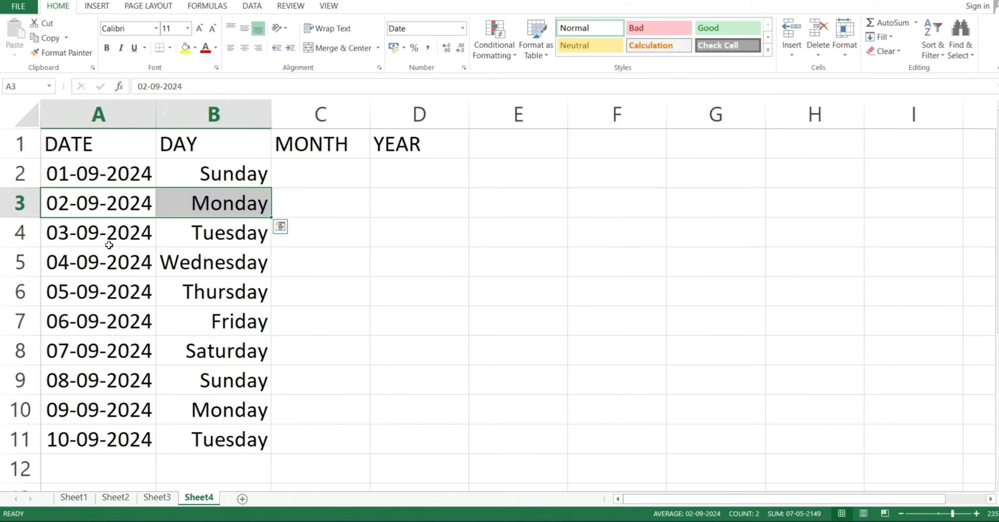
key(ctrl+Down)
click(242, 245)
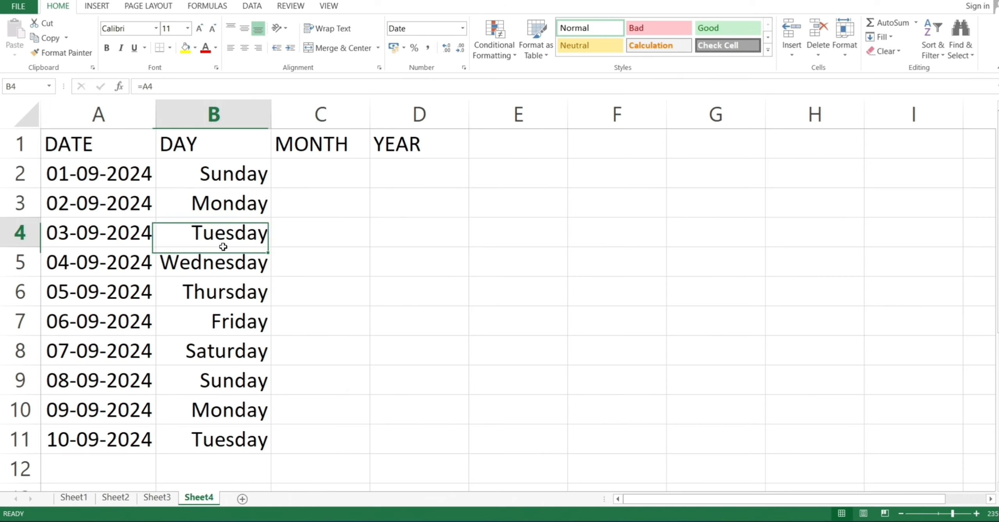
- Reference the first date in the MONTH column by entering =A2 in C2
click(345, 164)
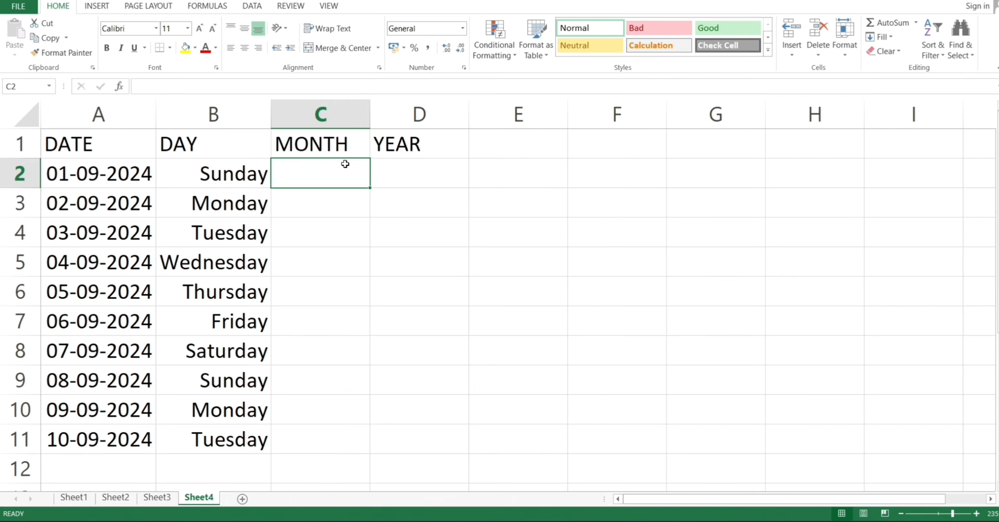
text(=)
click(144, 184)
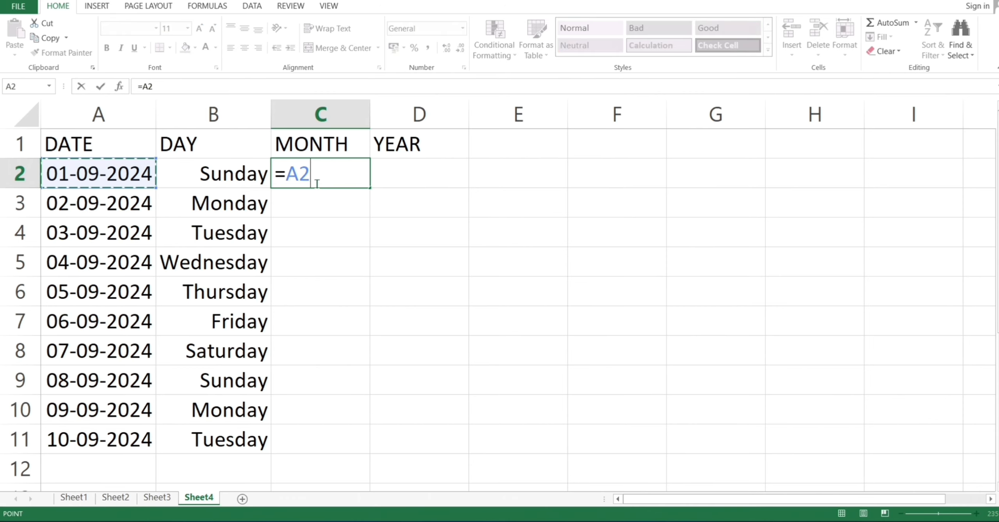
key(Return)
- Apply the custom number format MMMM to C2 and fill the cell down through C11
click(333, 177)
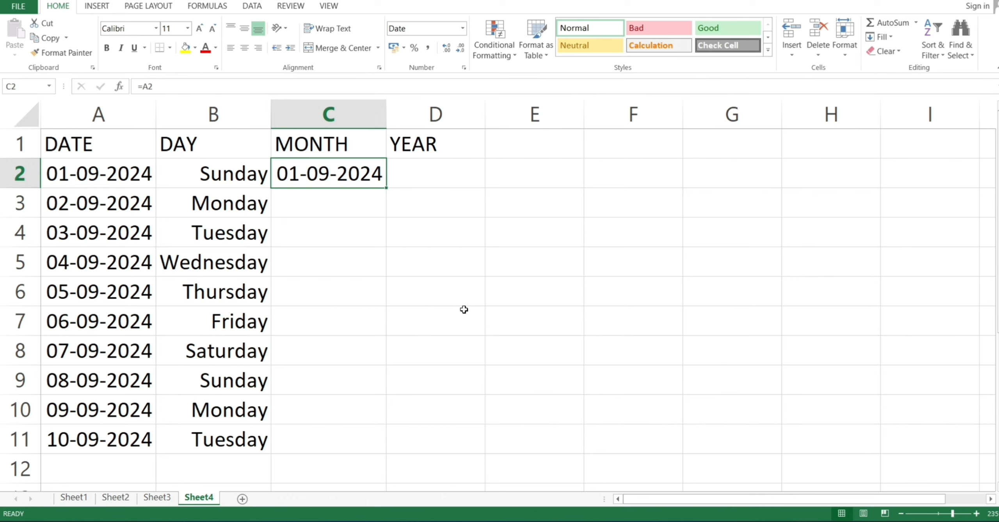
key(ctrl+1)
click(453, 273)
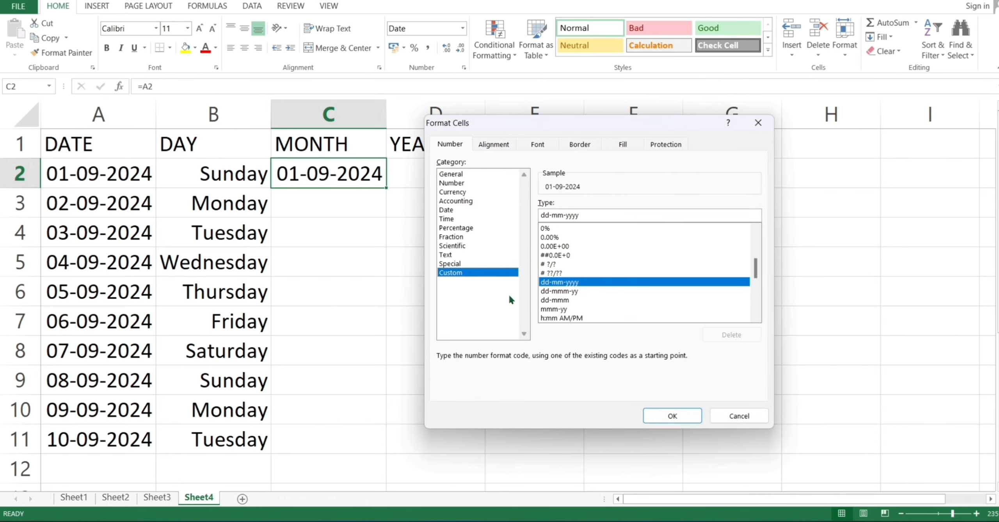
drag(605, 215, 539, 215)
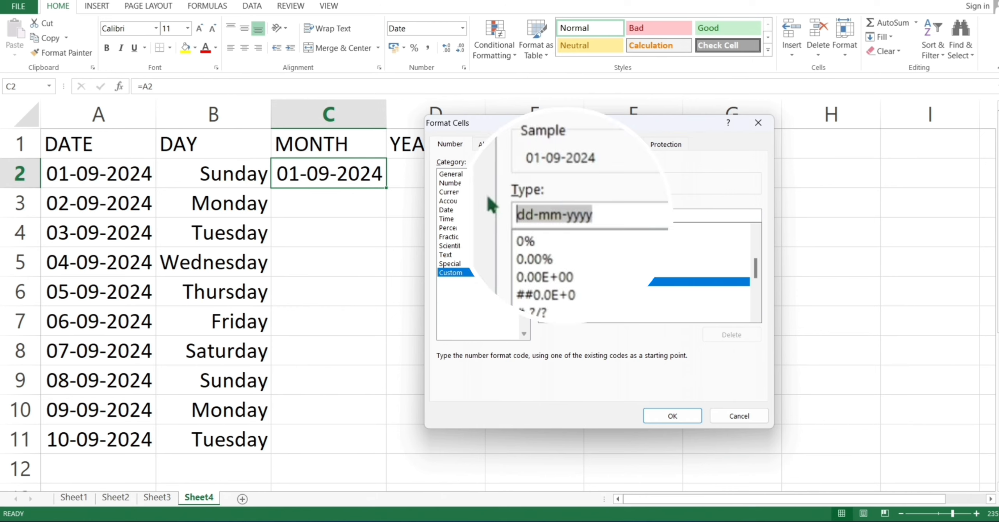
key(BackSpace)
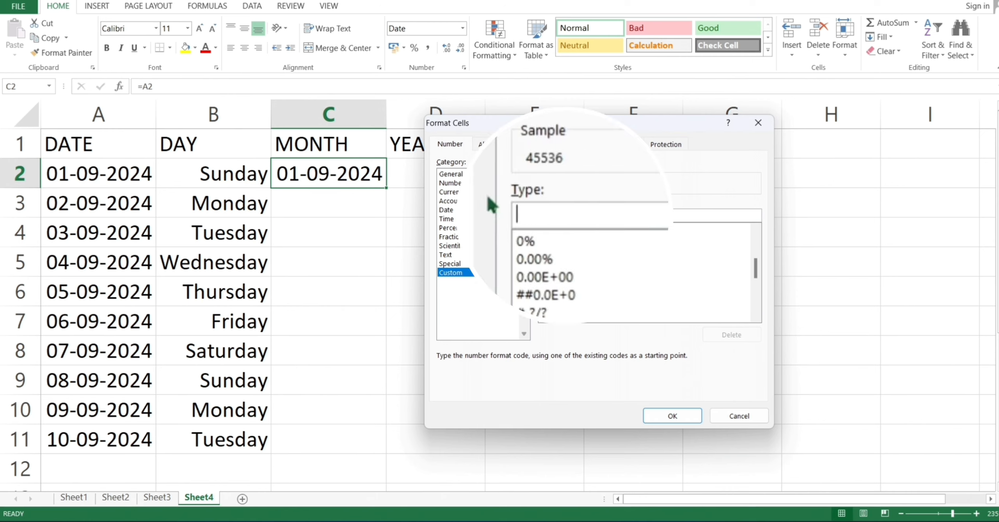
text(M)
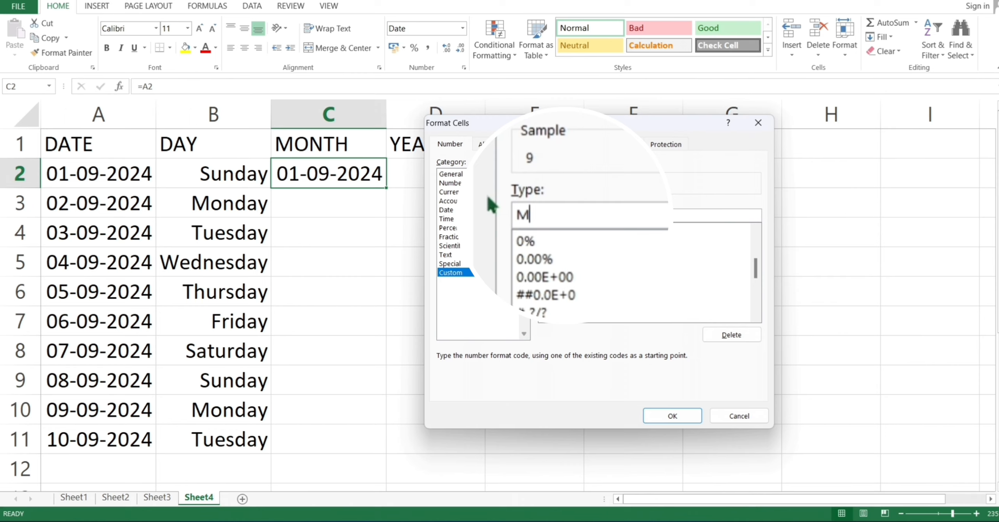
text(MM)
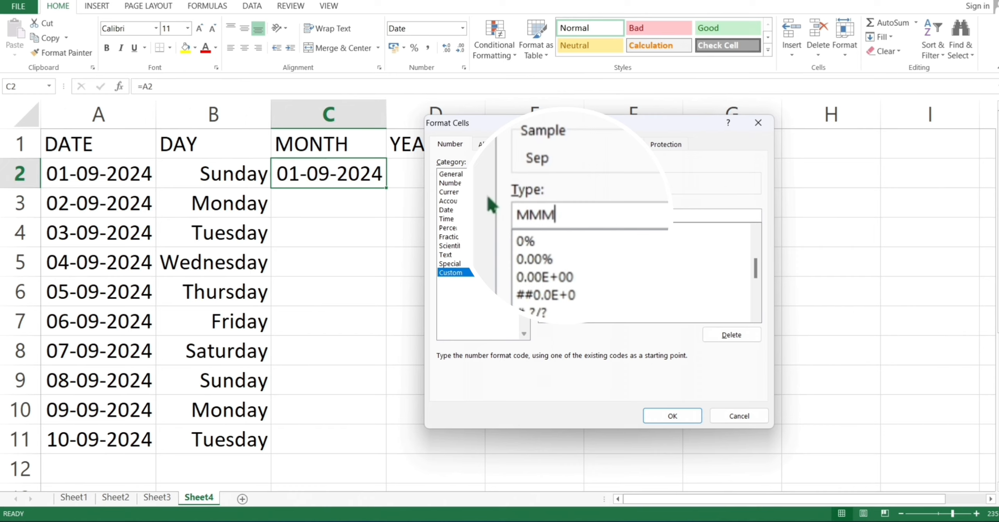
text(M)
click(670, 416)
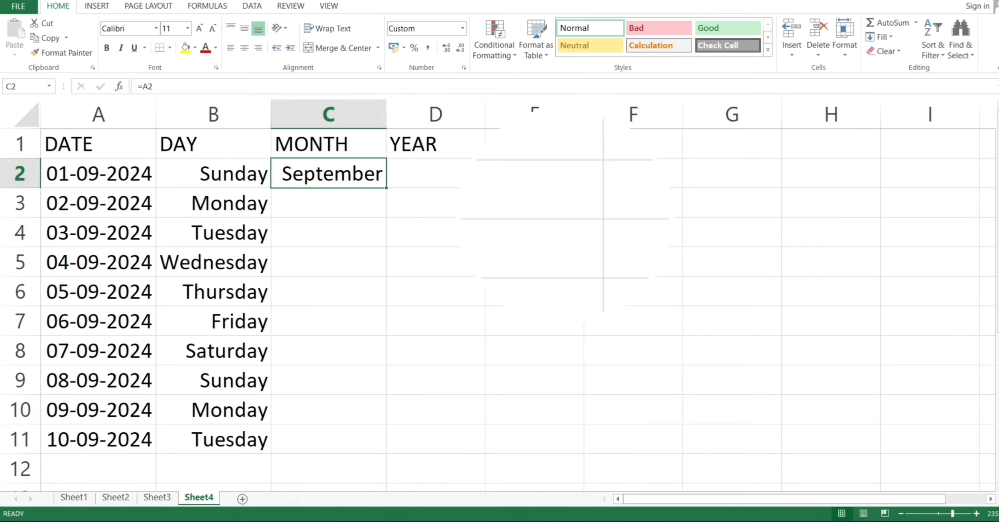
drag(386, 188, 336, 453)
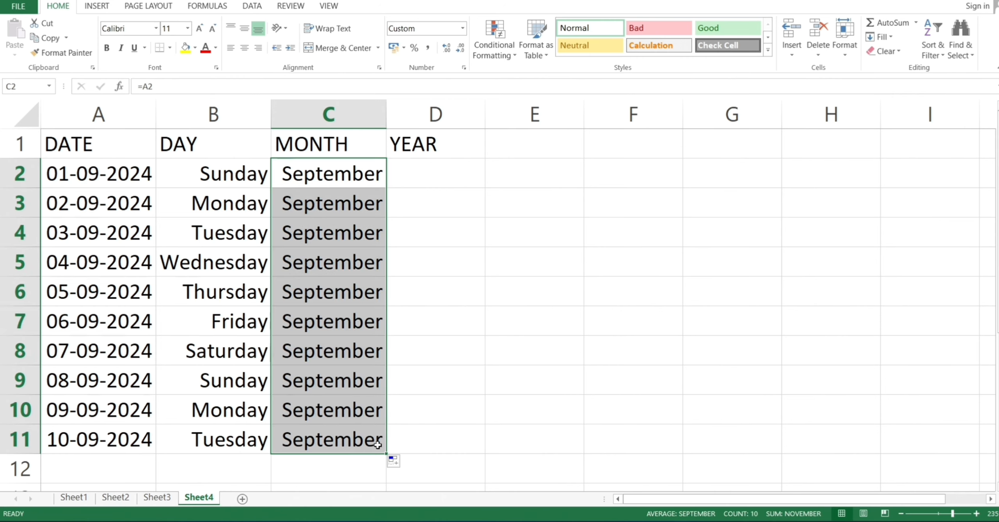
click(136, 253)
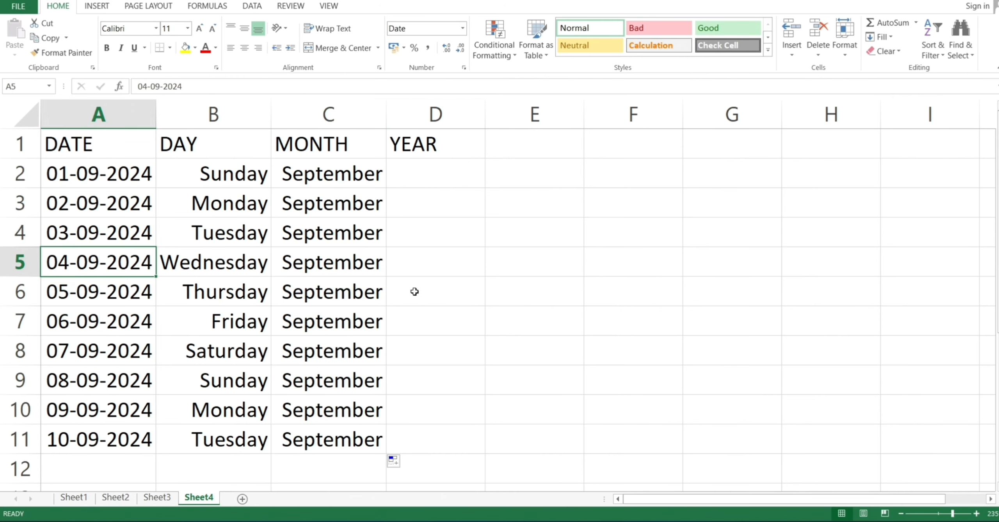
- Enter =A2 in D2 under YEAR and fill the formula down through D11
click(442, 179)
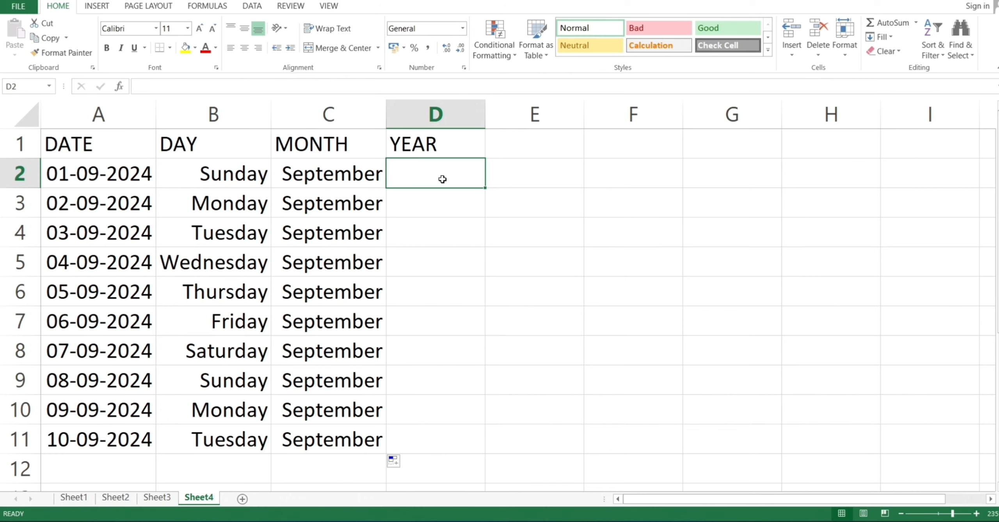
text(=)
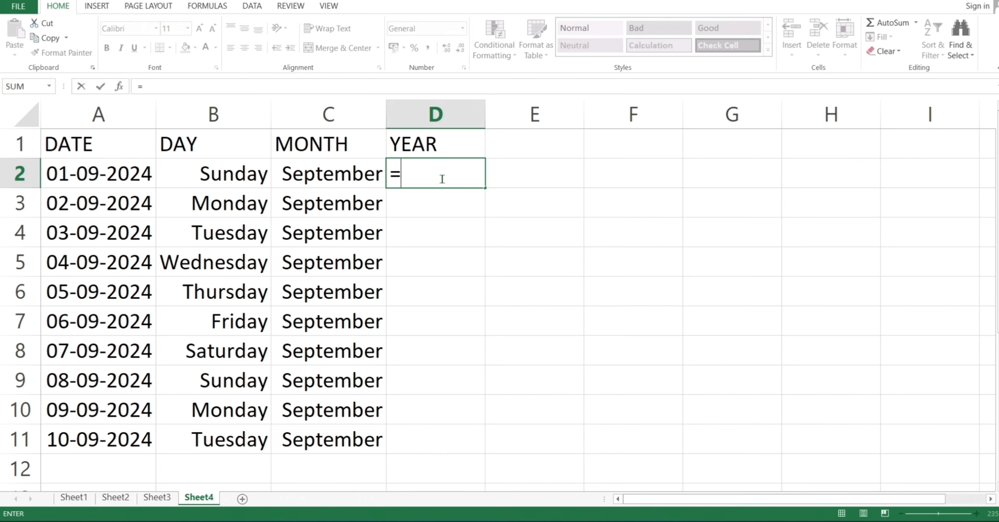
click(137, 167)
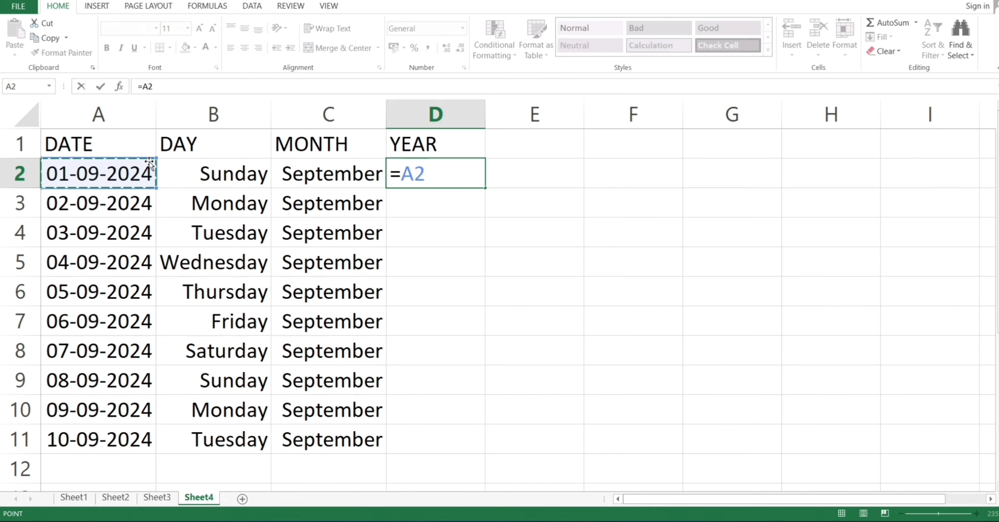
key(Return)
click(465, 174)
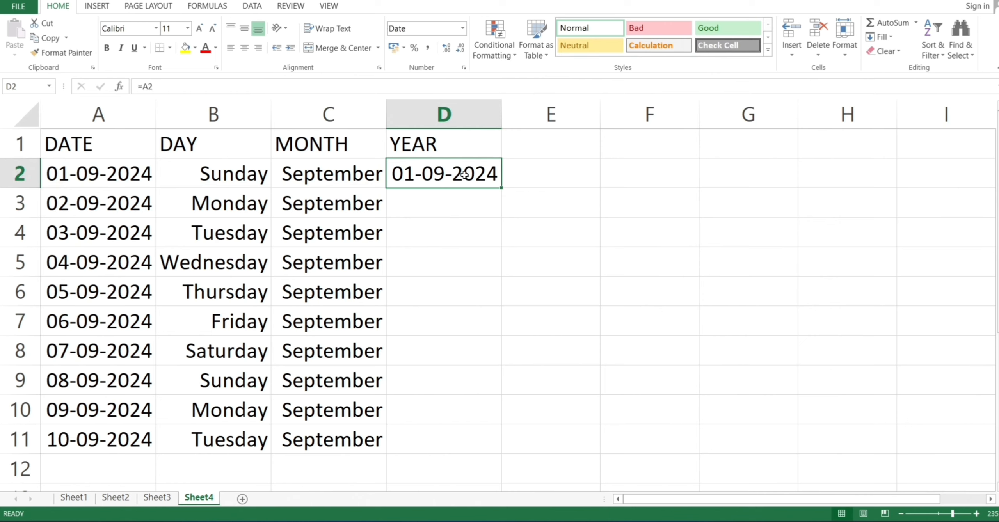
drag(501, 187, 475, 447)
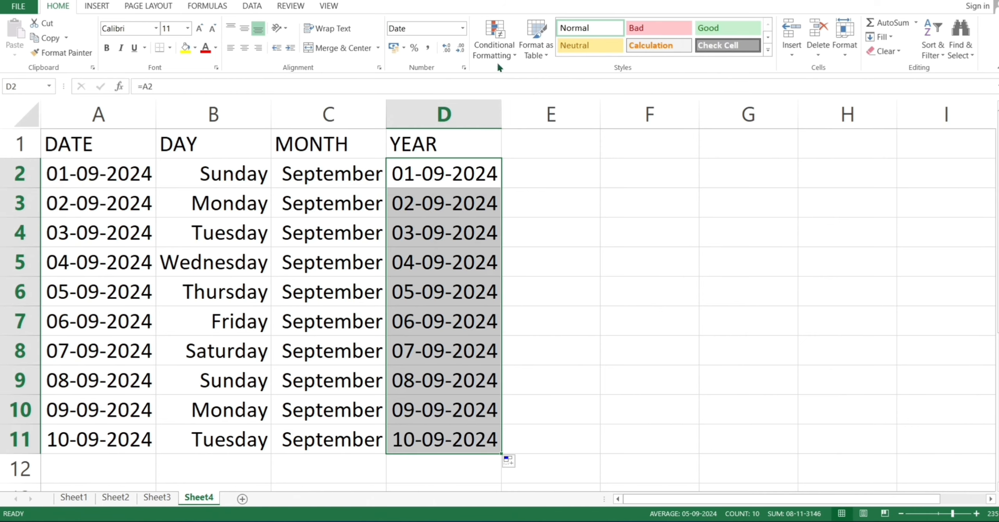
- Apply the custom number format YYY to the YEAR cells D2:D11
click(462, 67)
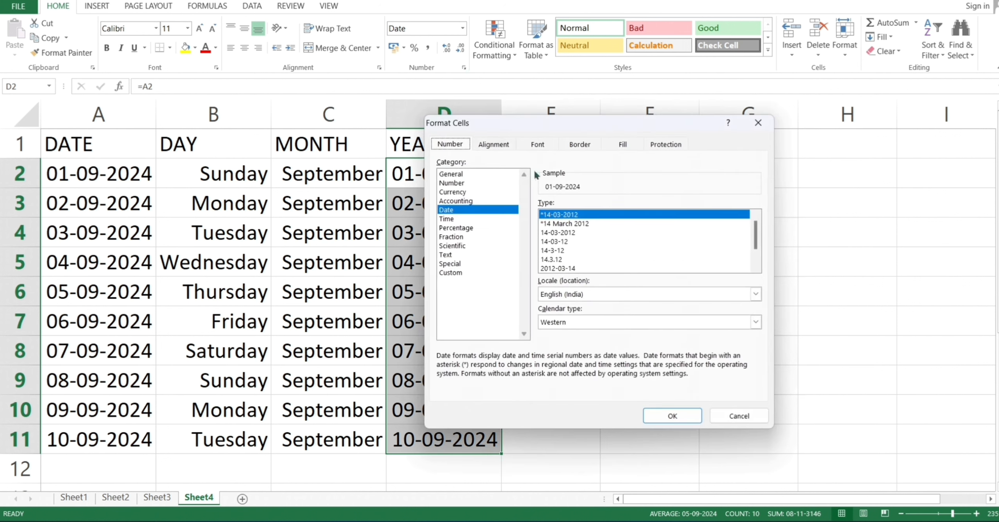
click(451, 273)
drag(526, 122, 633, 113)
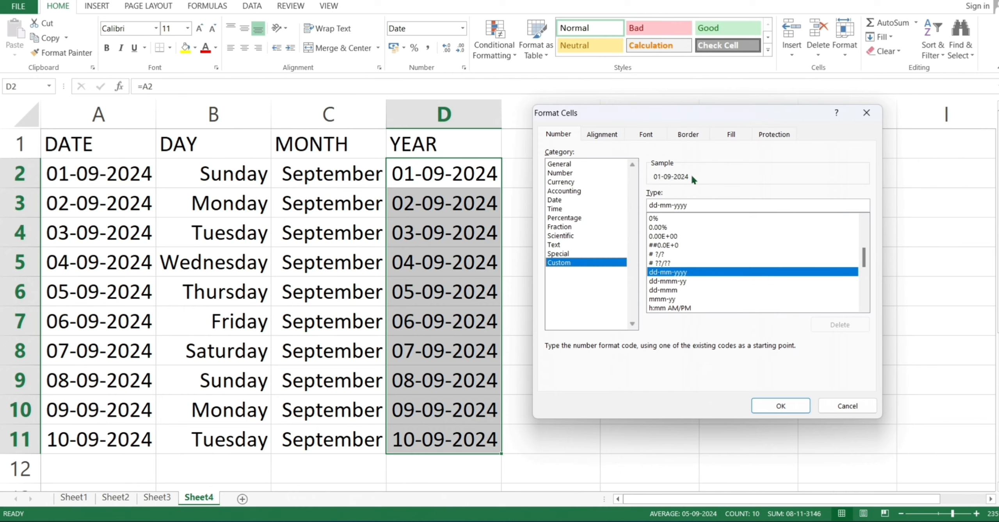
drag(690, 205, 587, 190)
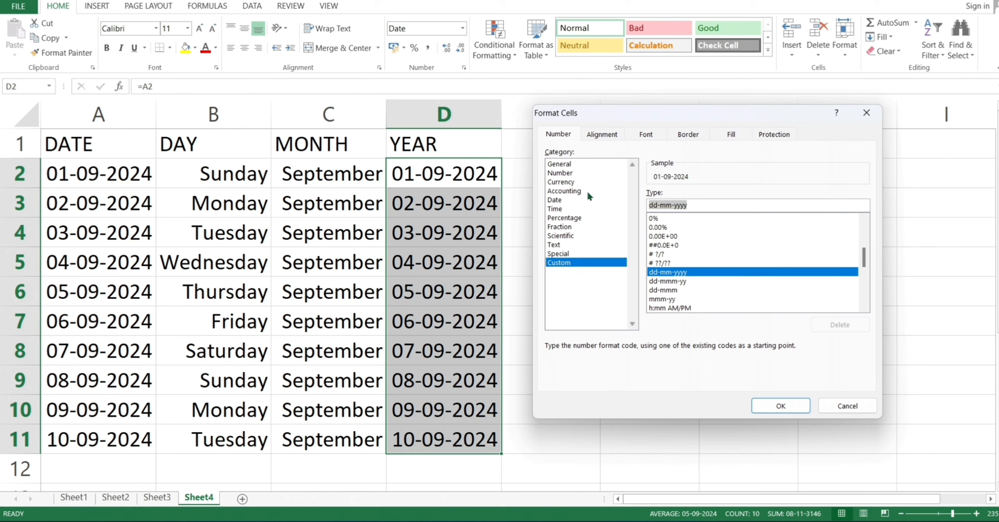
text(YY)
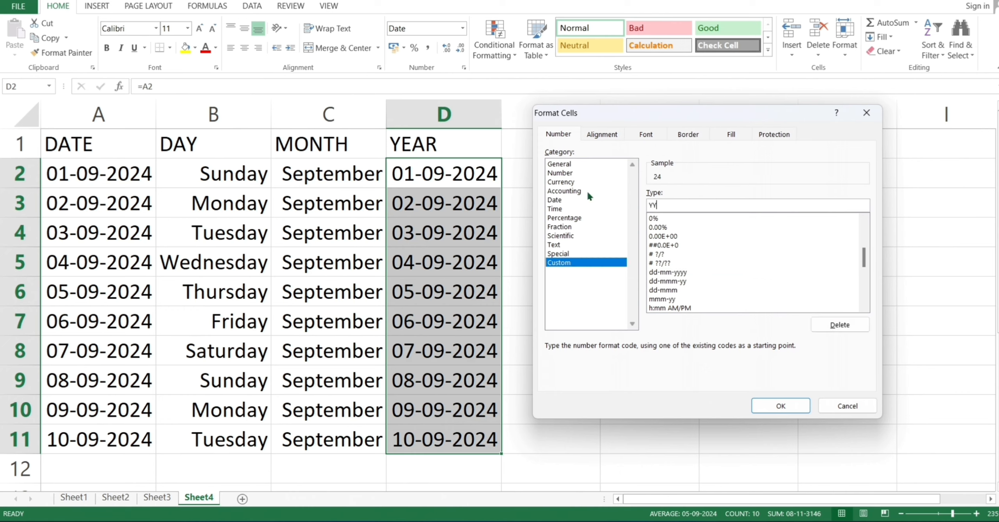
text(YY)
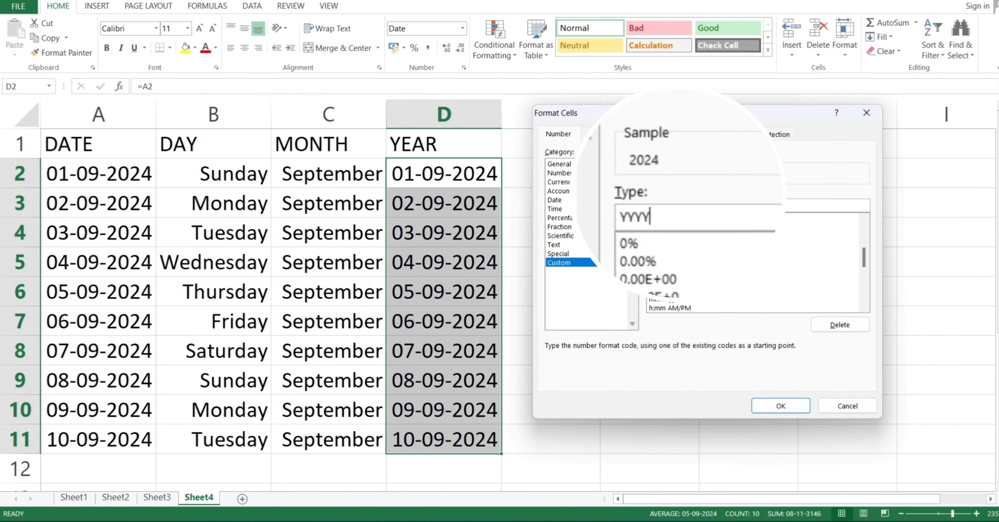
key(BackSpace)
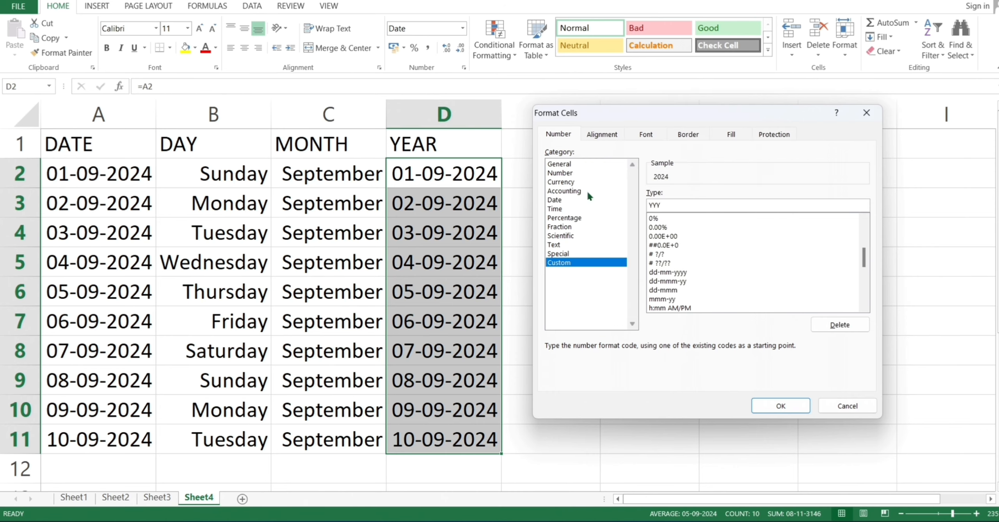
key(Return)
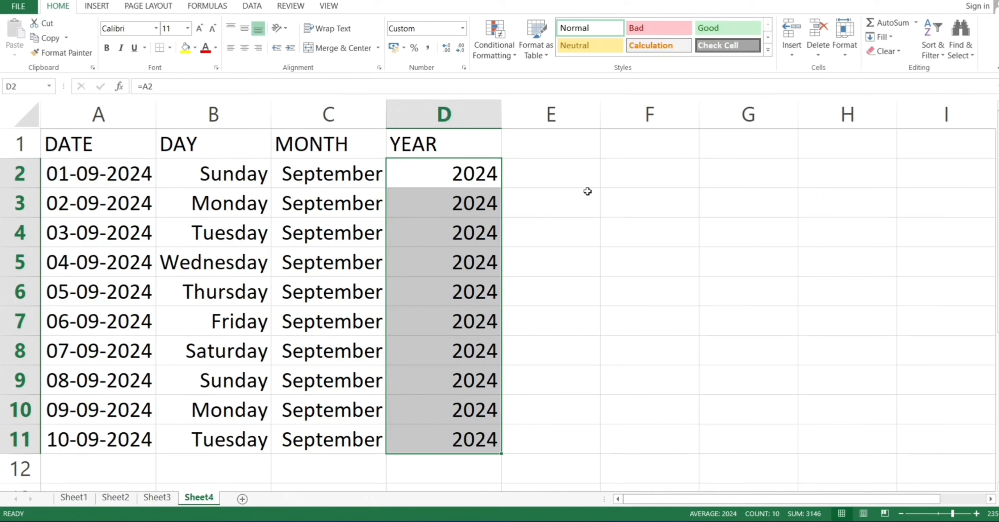
click(555, 194)
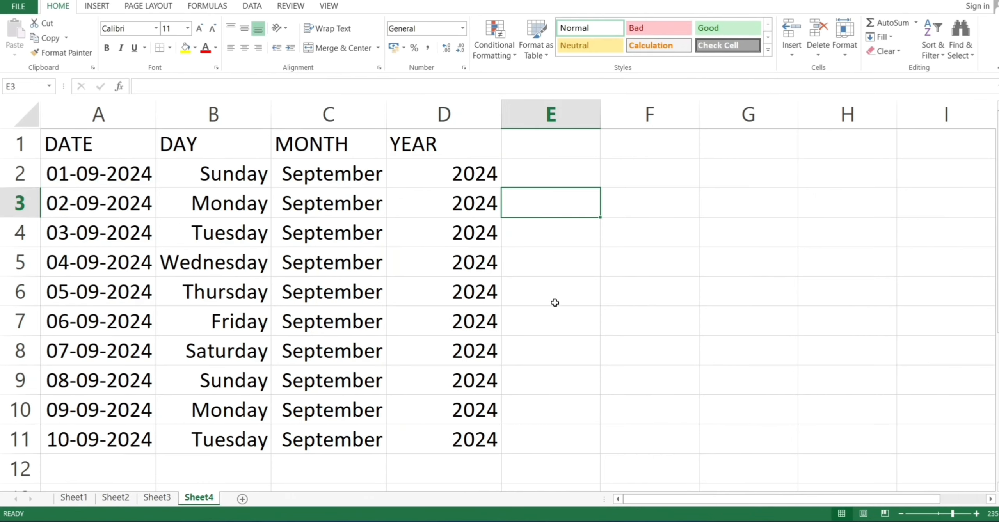